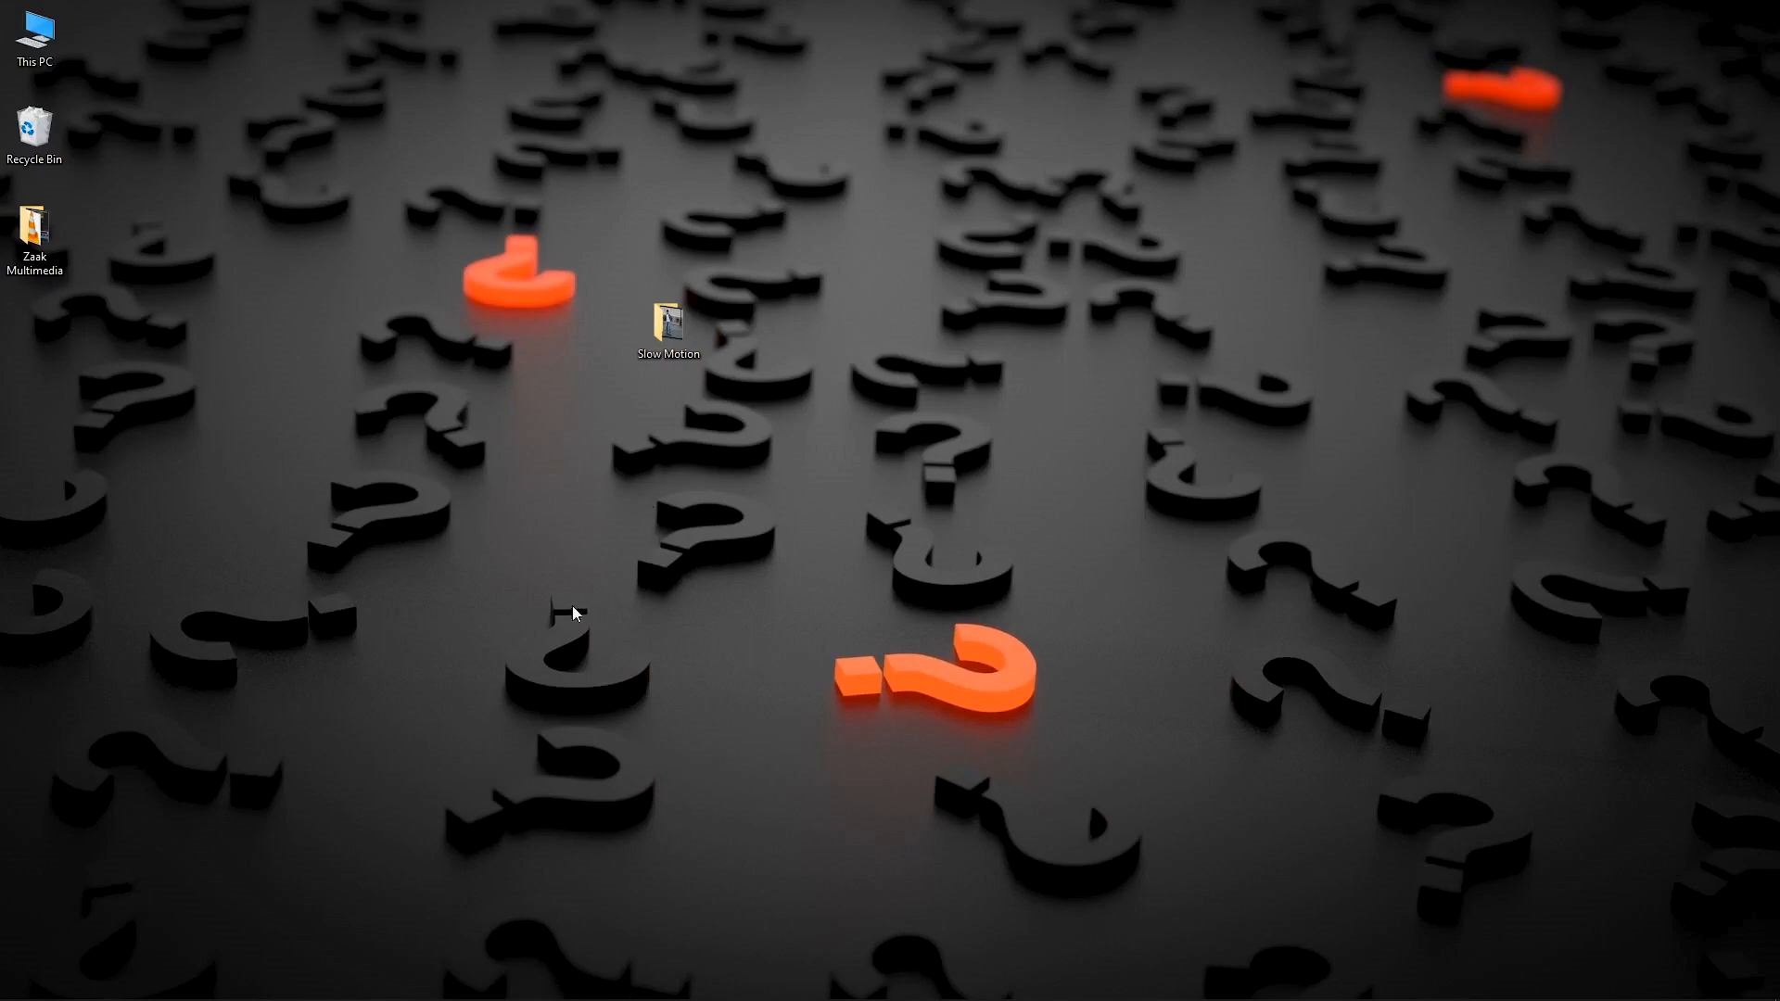
# Switch to Premiere Pro, create a new sequence from the production ID-4935662.mp4 clip, and play it once before returning to the start.
pyautogui.hotkey('alt', 'Tab')
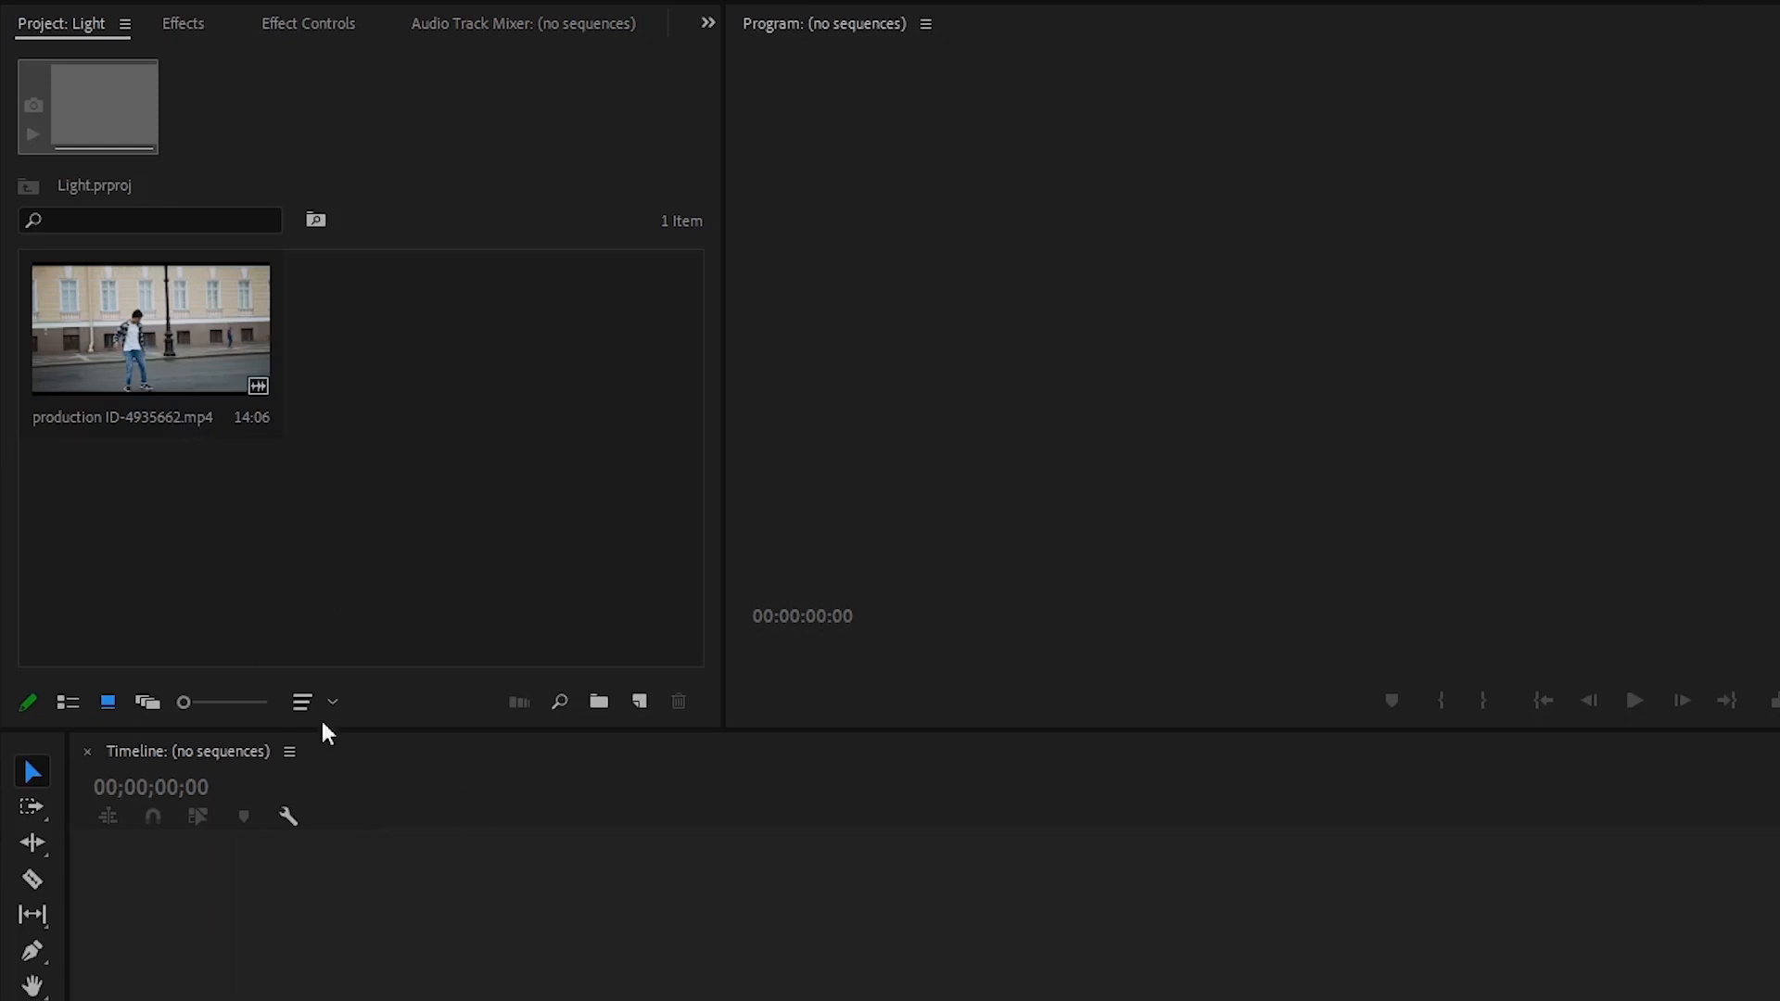
pyautogui.click(173, 343)
pyautogui.rightClick(172, 343)
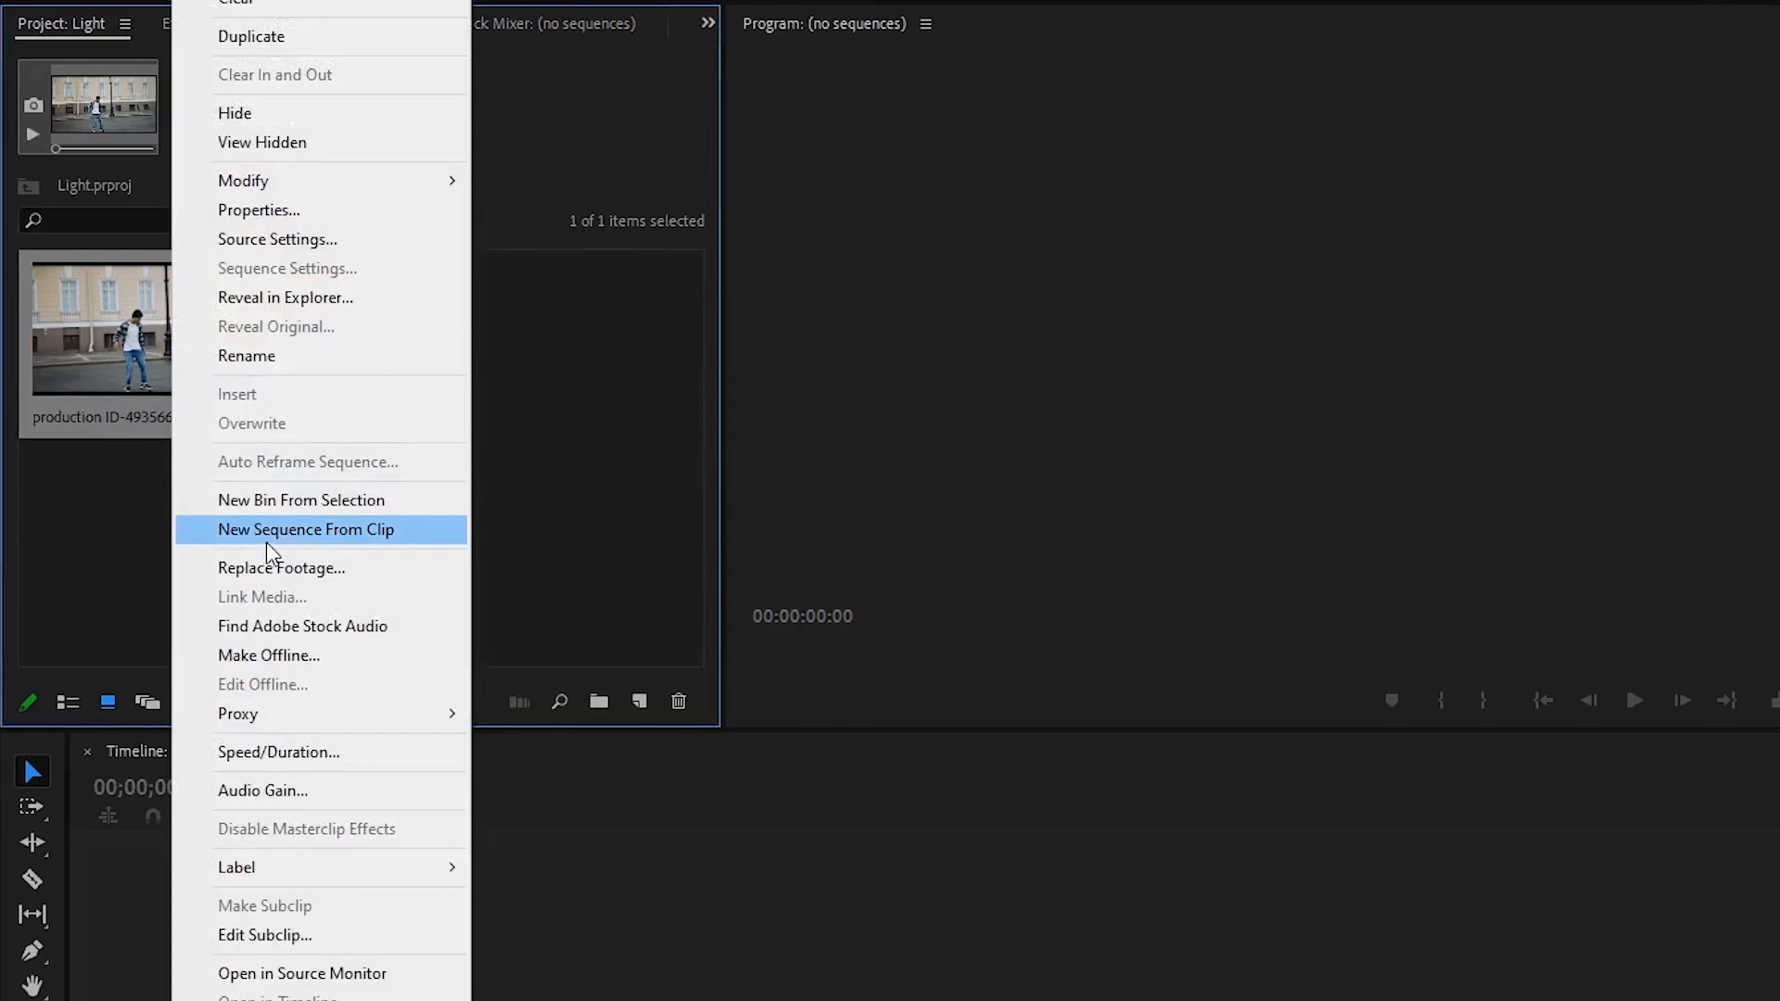
pyautogui.click(224, 533)
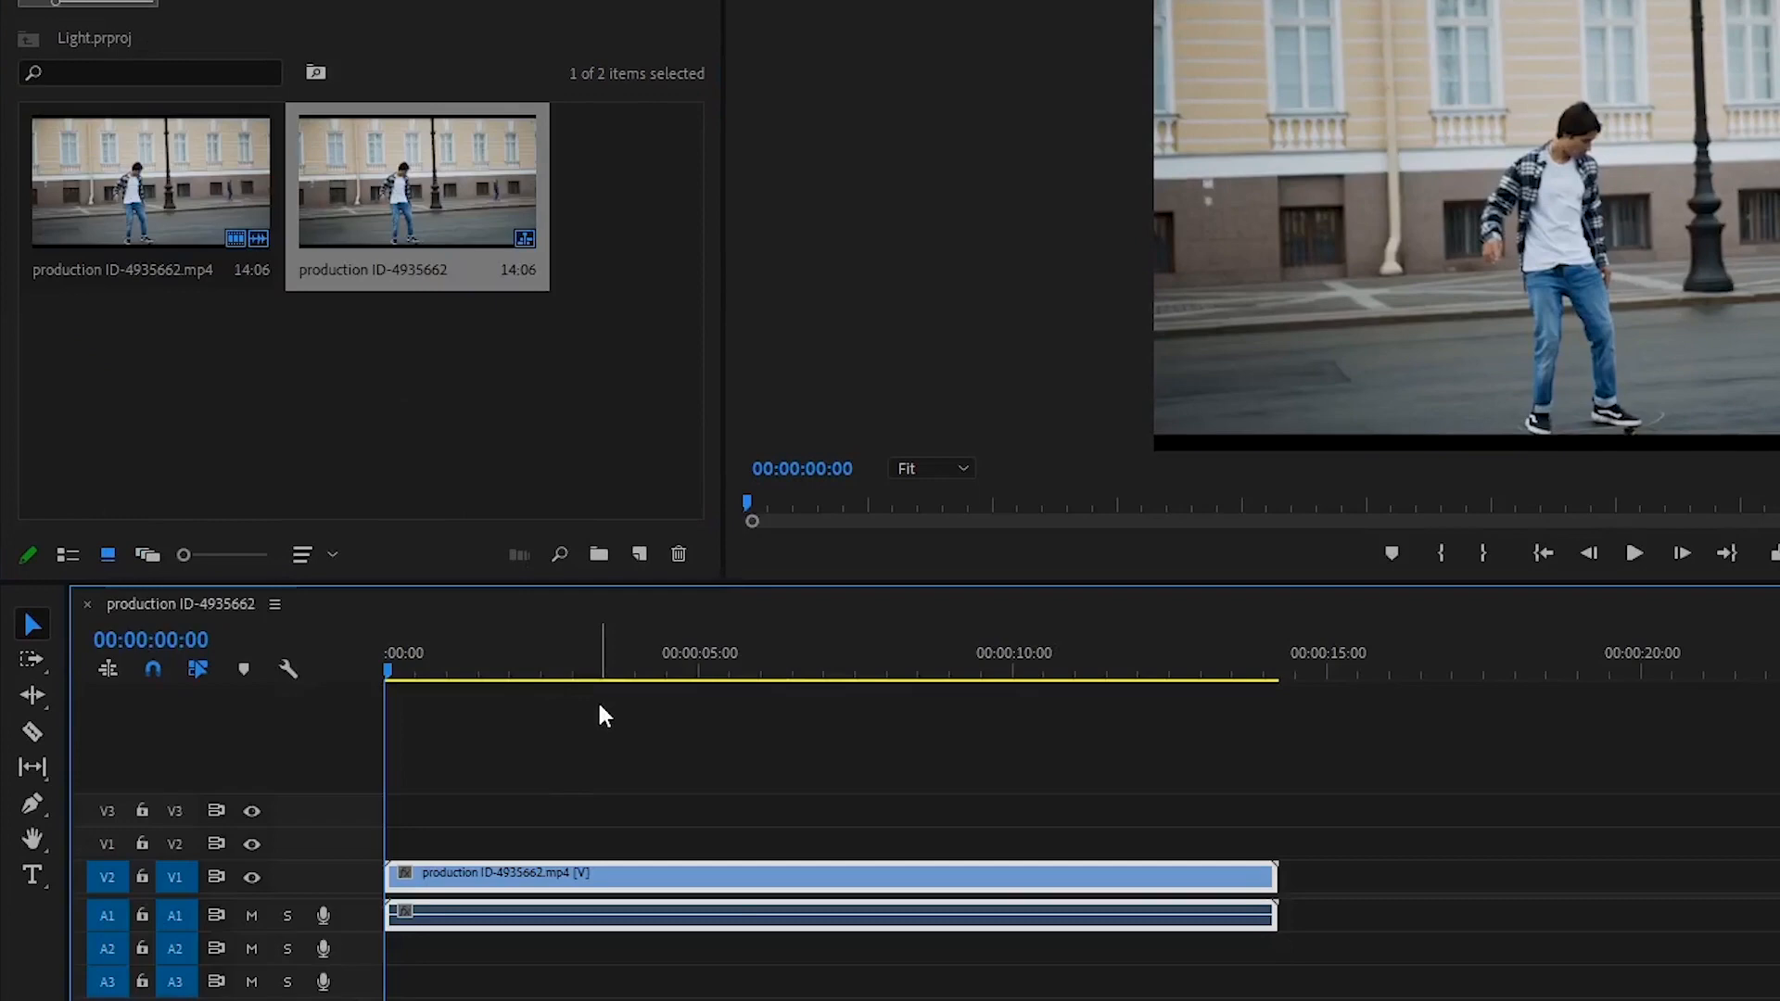
pyautogui.press('space')
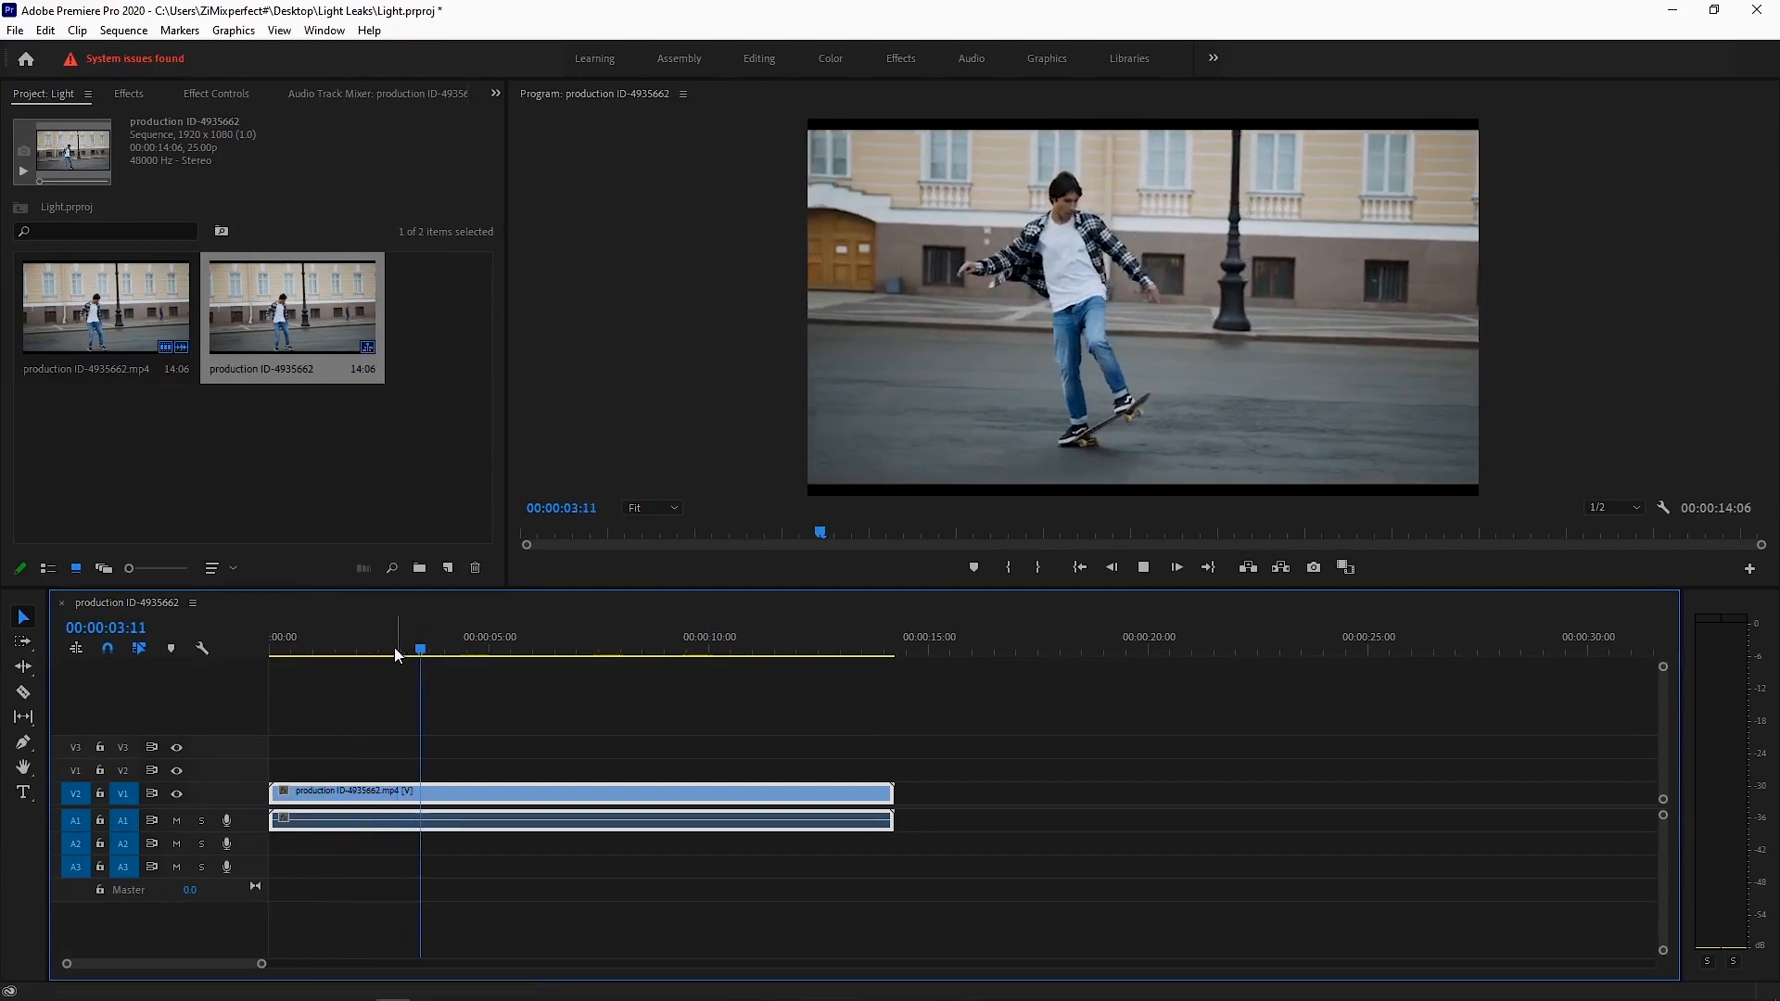
pyautogui.moveTo(393, 647); pyautogui.dragTo(254, 641)
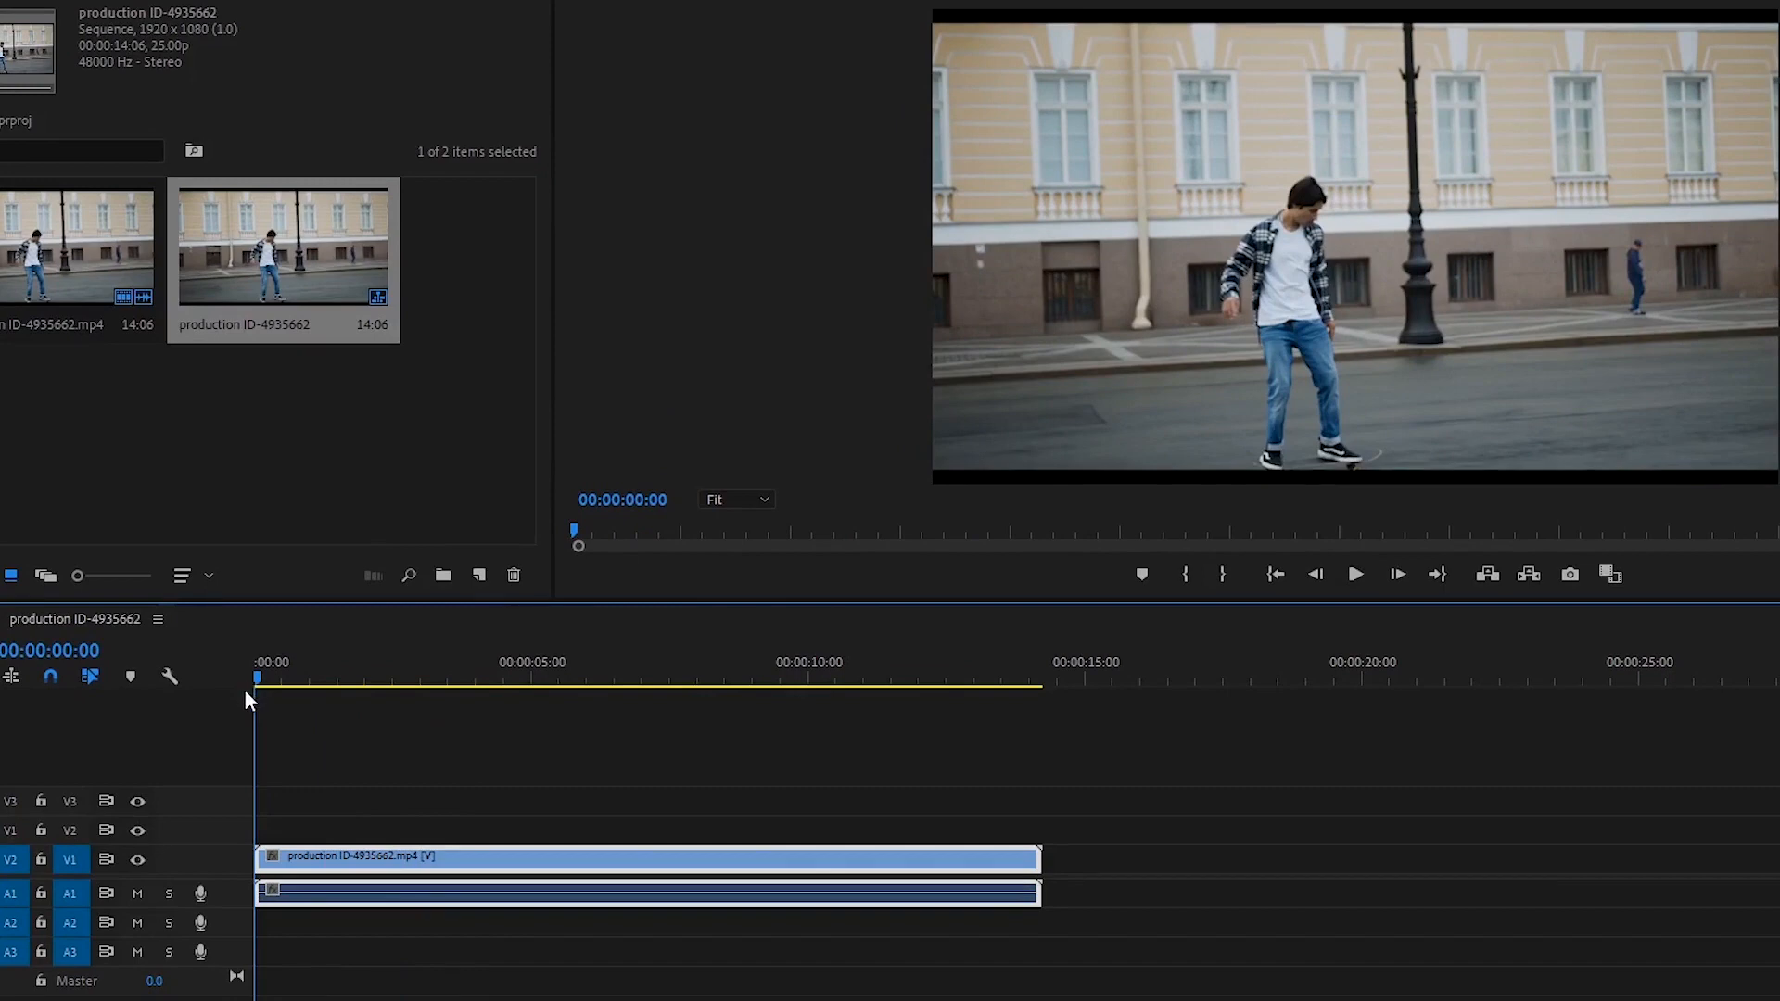
# Try the timeline clip at 50% speed with Speed/Duration, play back the result, and undo the speed change.
pyautogui.rightClick(512, 866)
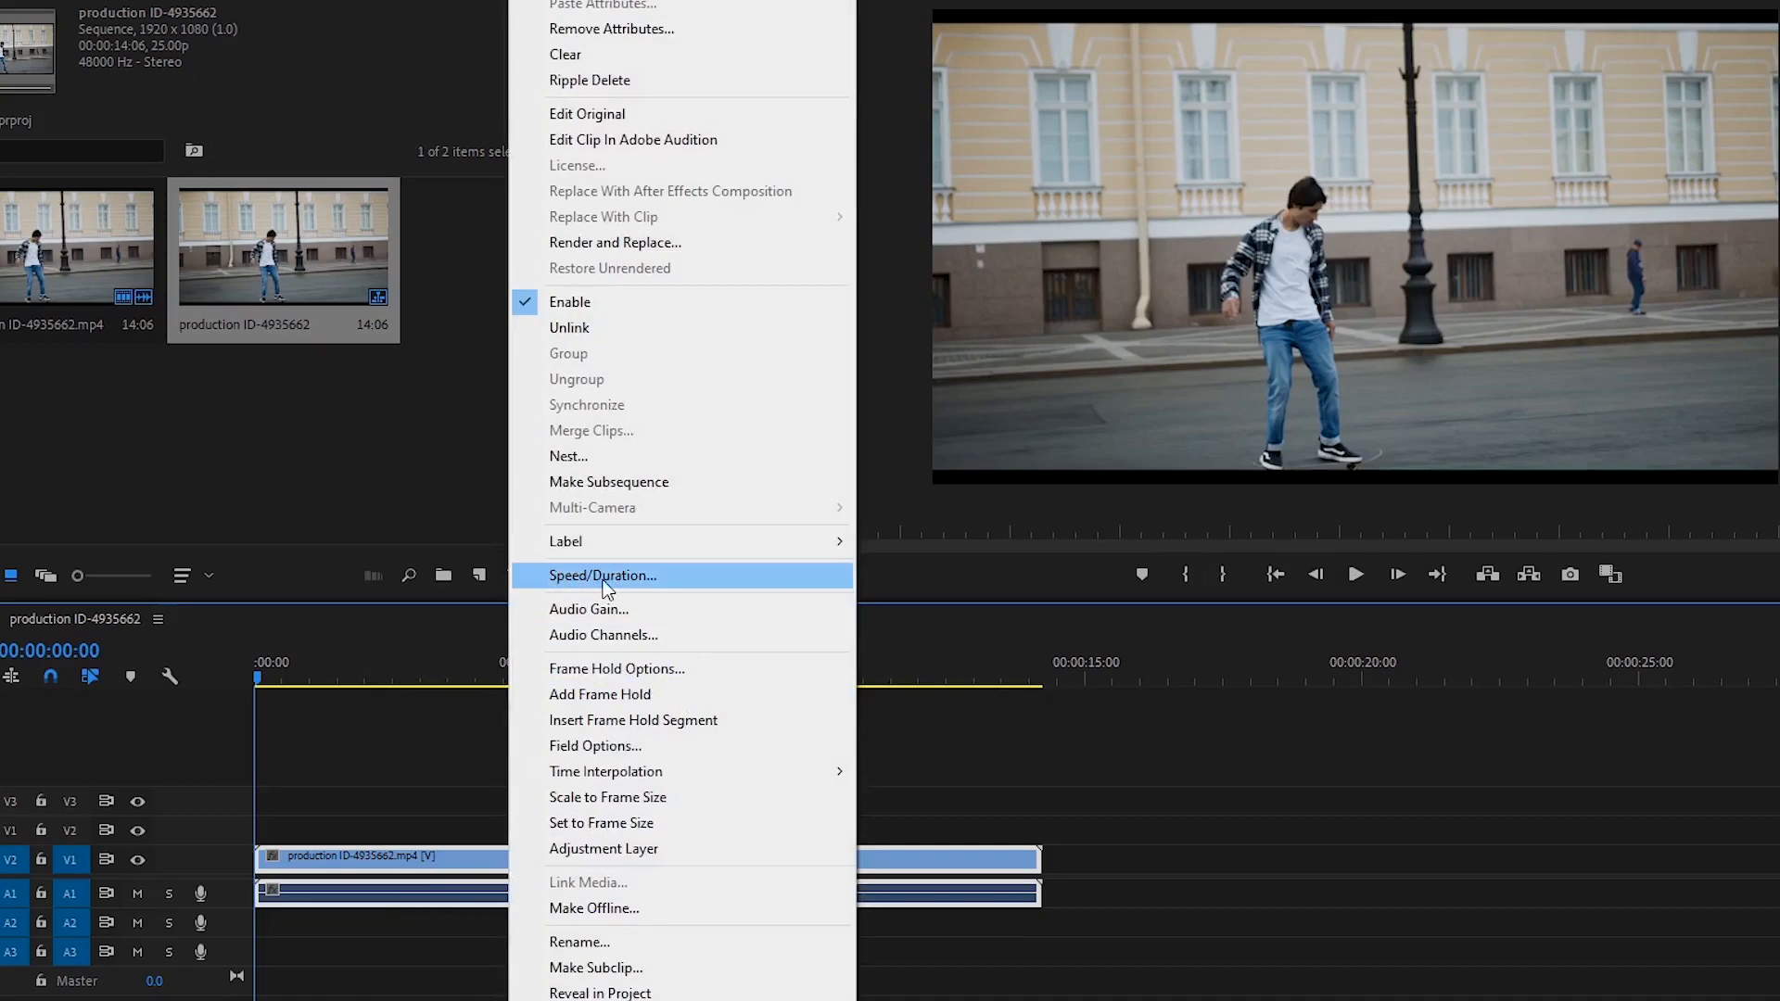
pyautogui.click(603, 575)
pyautogui.moveTo(1092, 419); pyautogui.dragTo(619, 436)
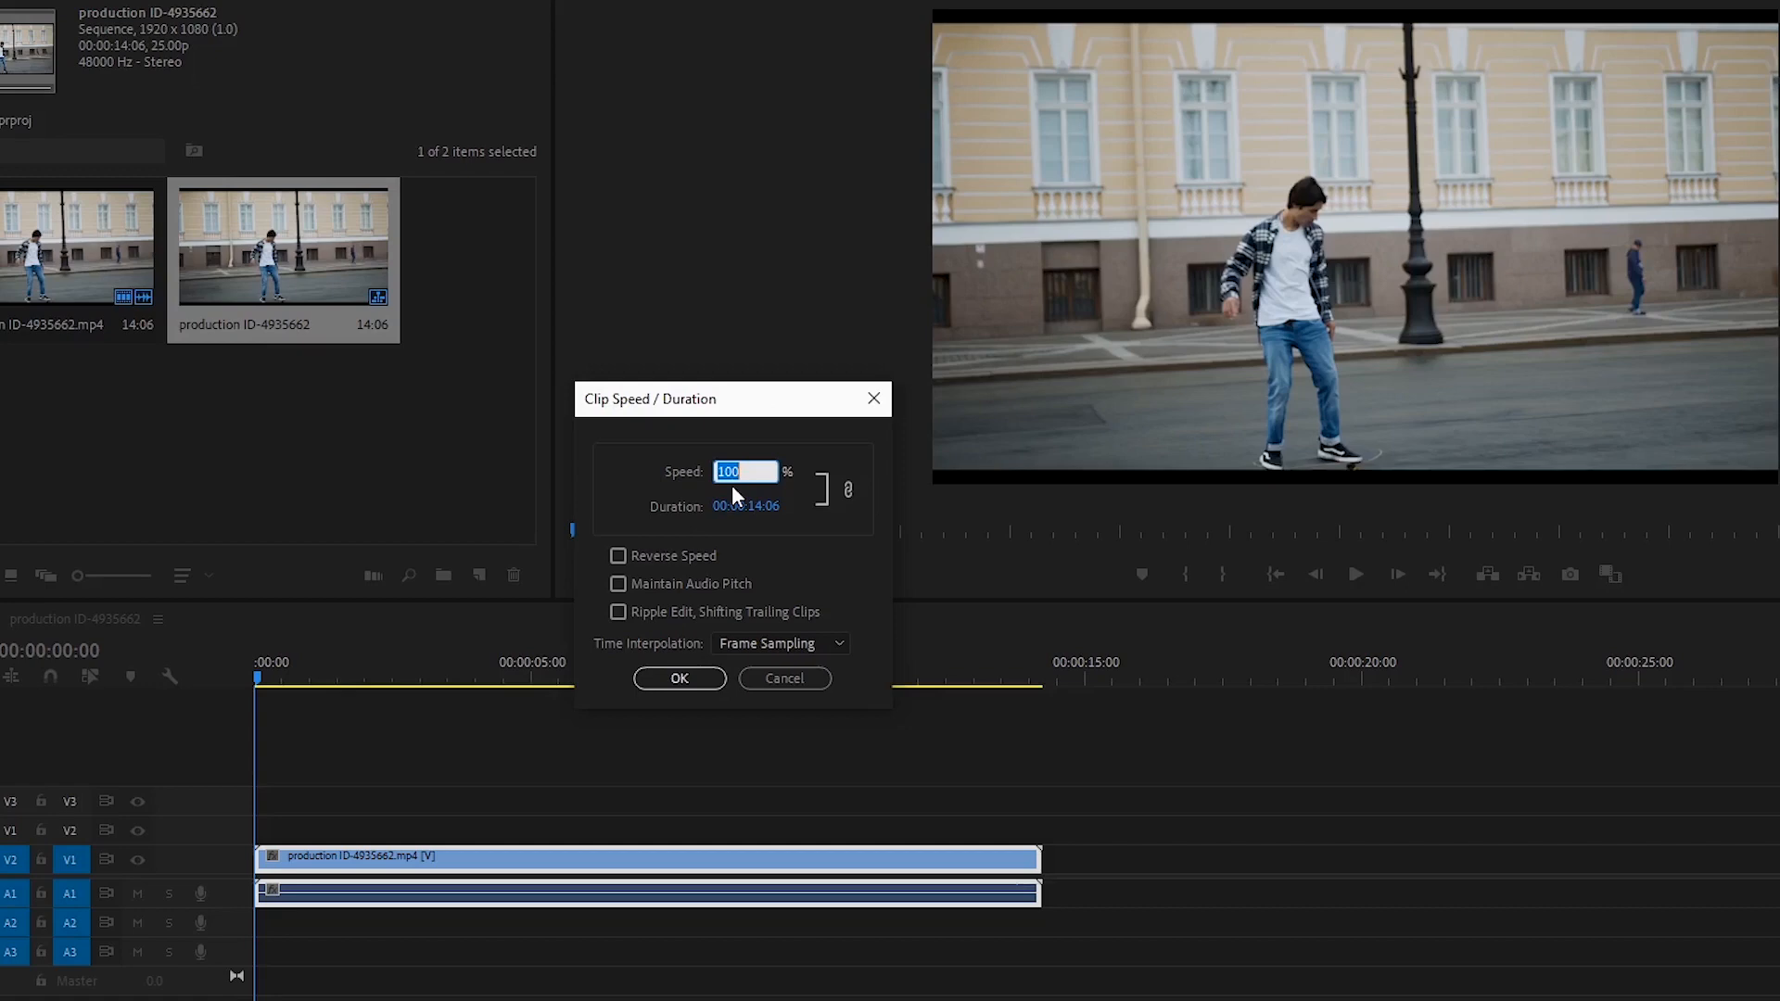
pyautogui.write('50')
pyautogui.click(679, 679)
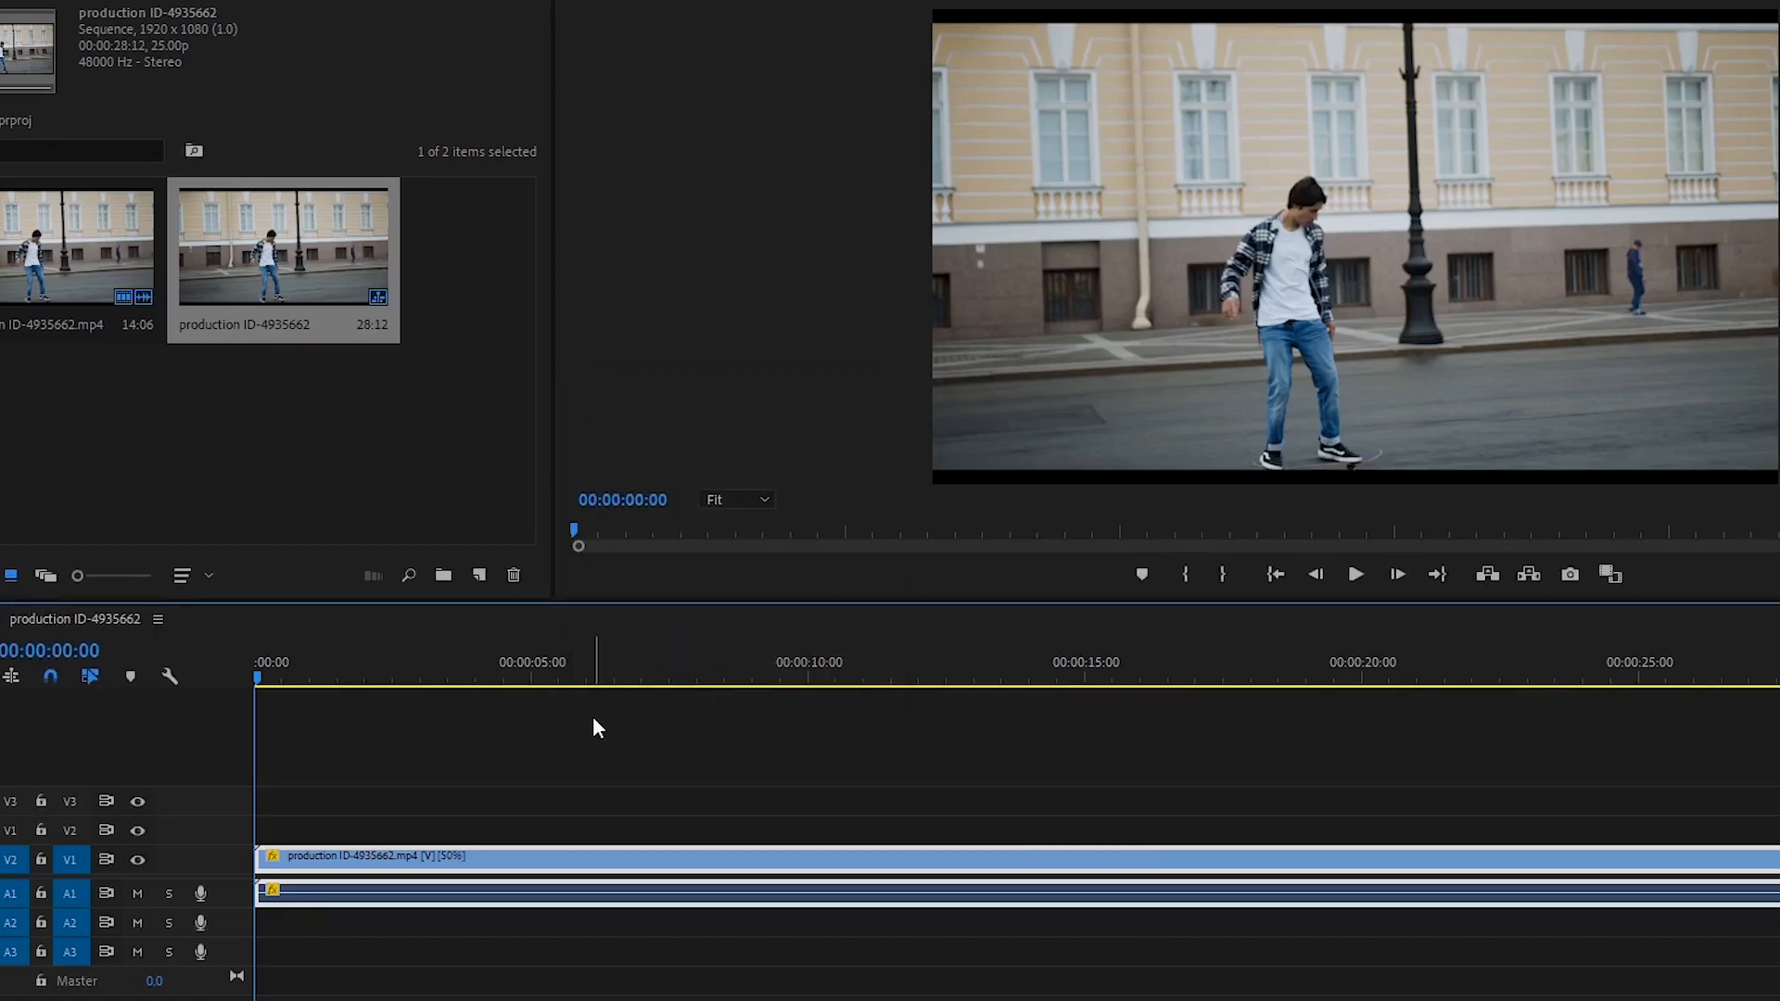
pyautogui.click(1356, 579)
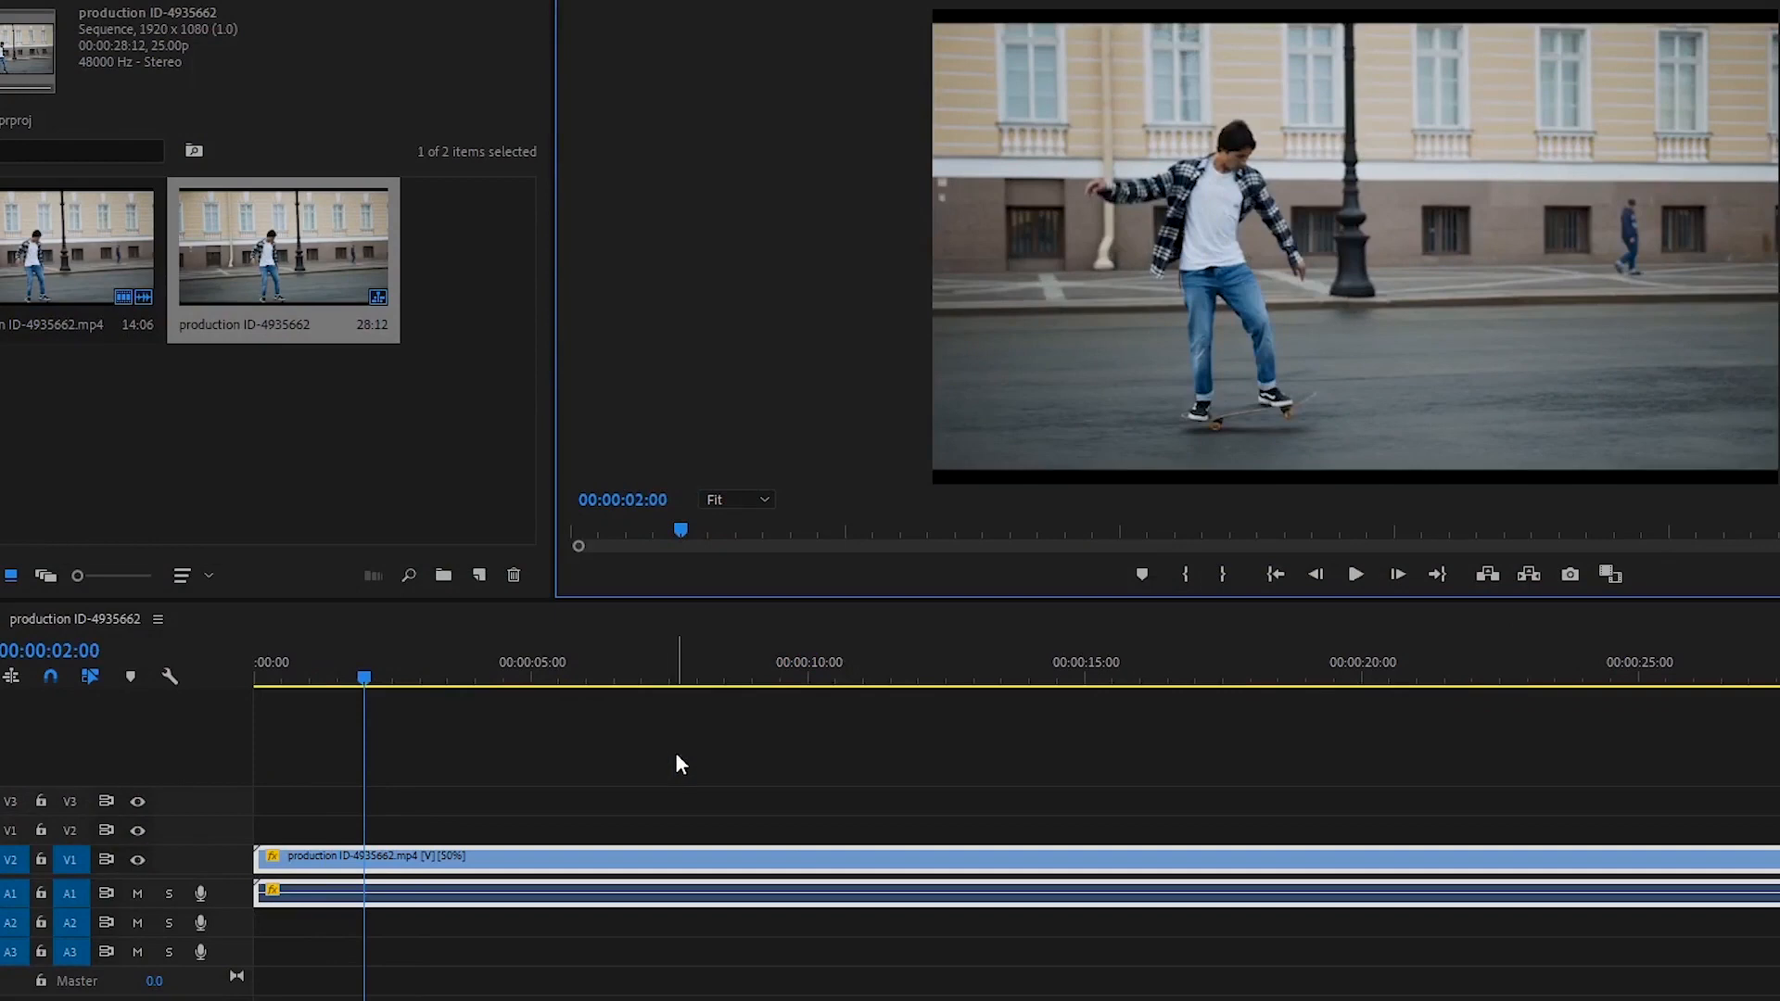
pyautogui.hotkey('ctrl', 'z')
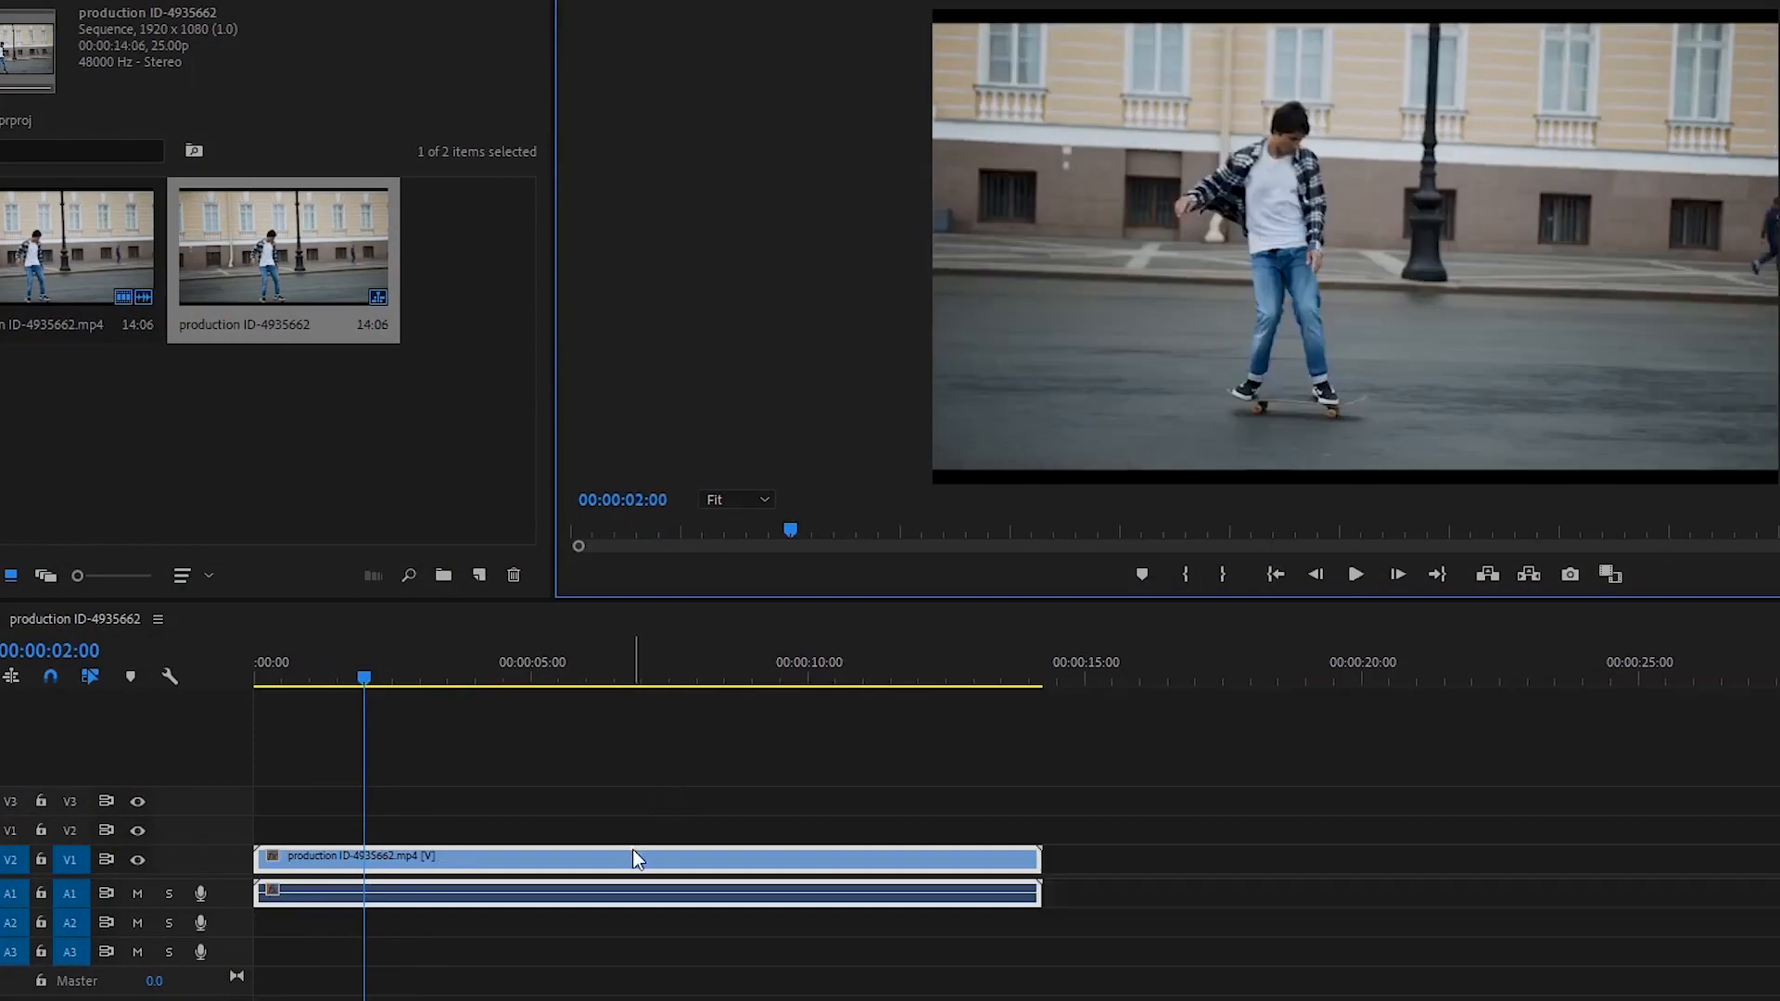
# Try the timeline clip at 120% speed with Speed/Duration and play it back from the start of the sequence.
pyautogui.click(585, 867)
pyautogui.rightClick(585, 871)
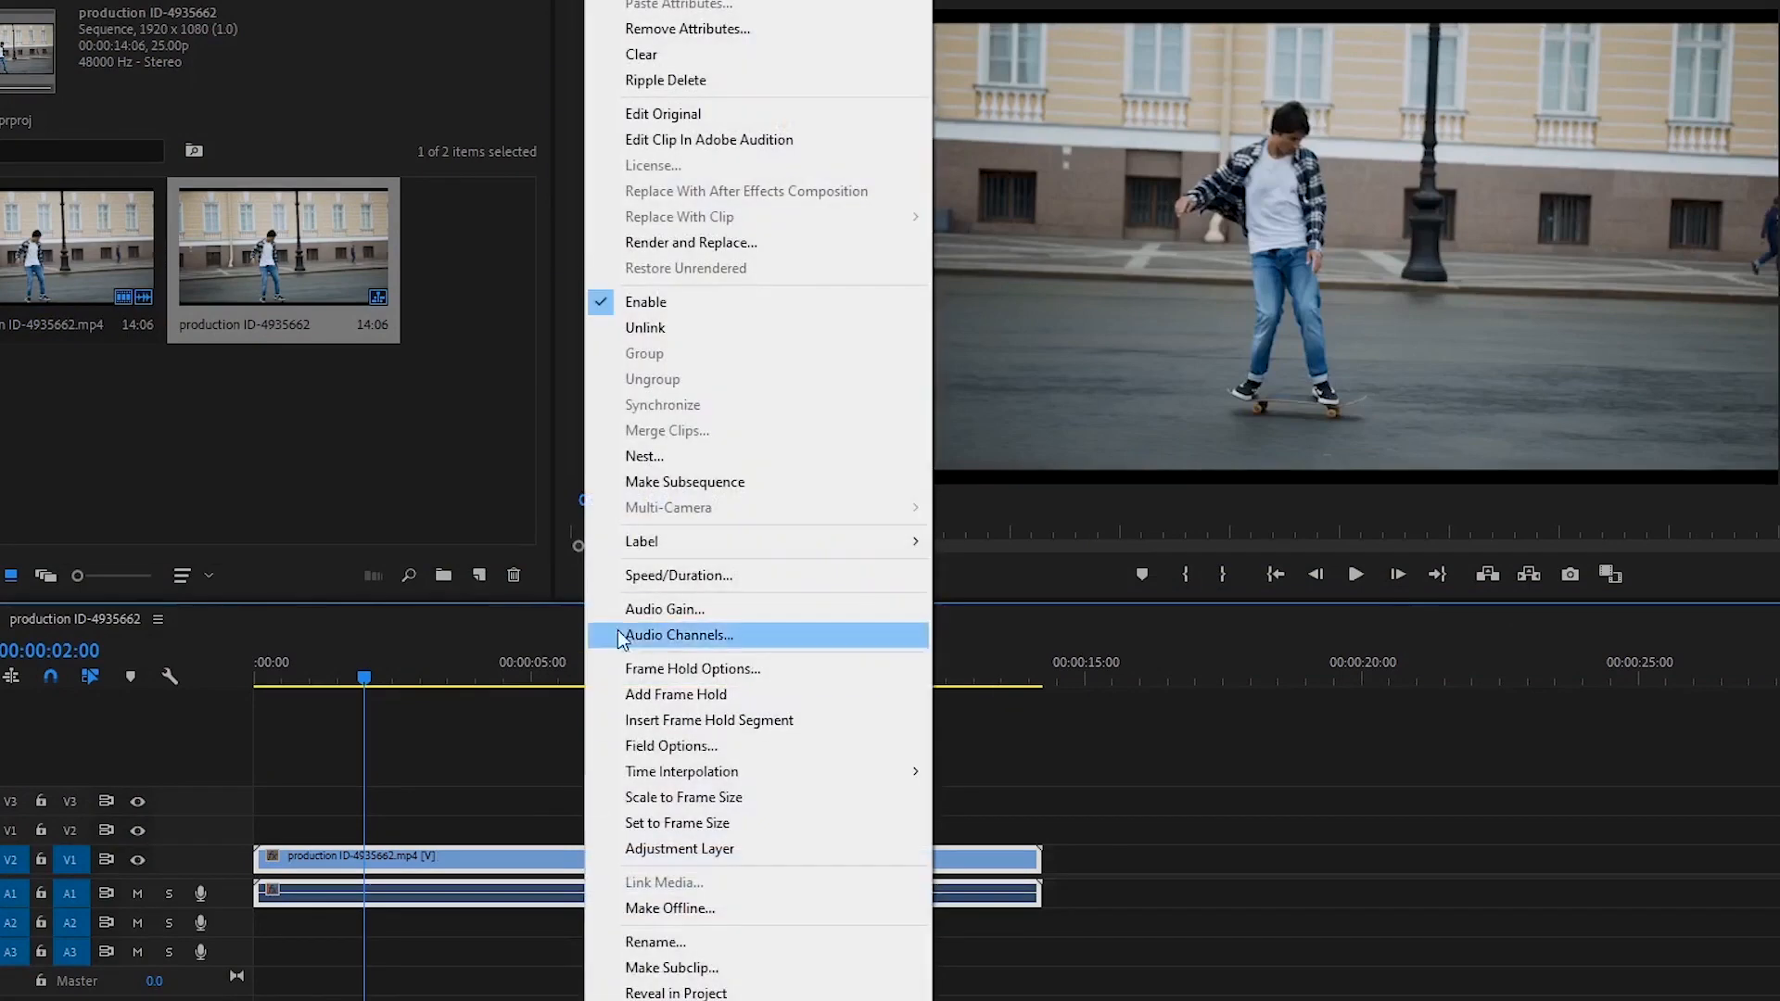
pyautogui.click(653, 580)
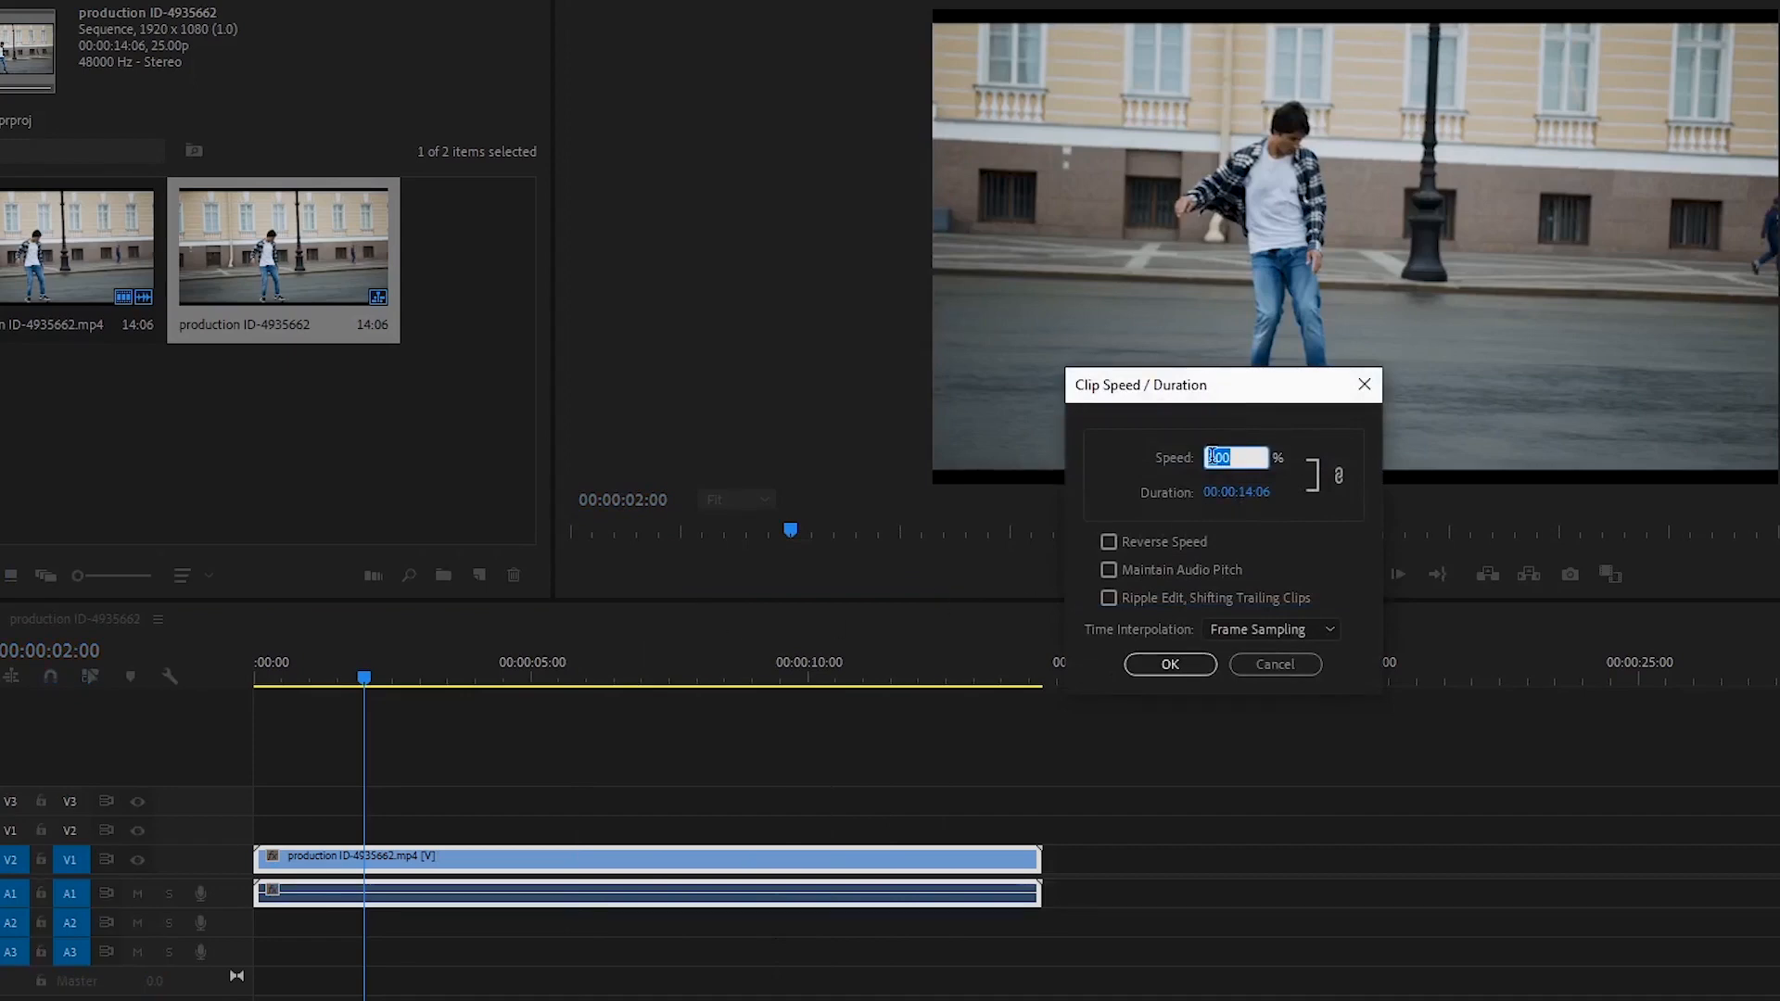
pyautogui.write('120')
pyautogui.click(1159, 669)
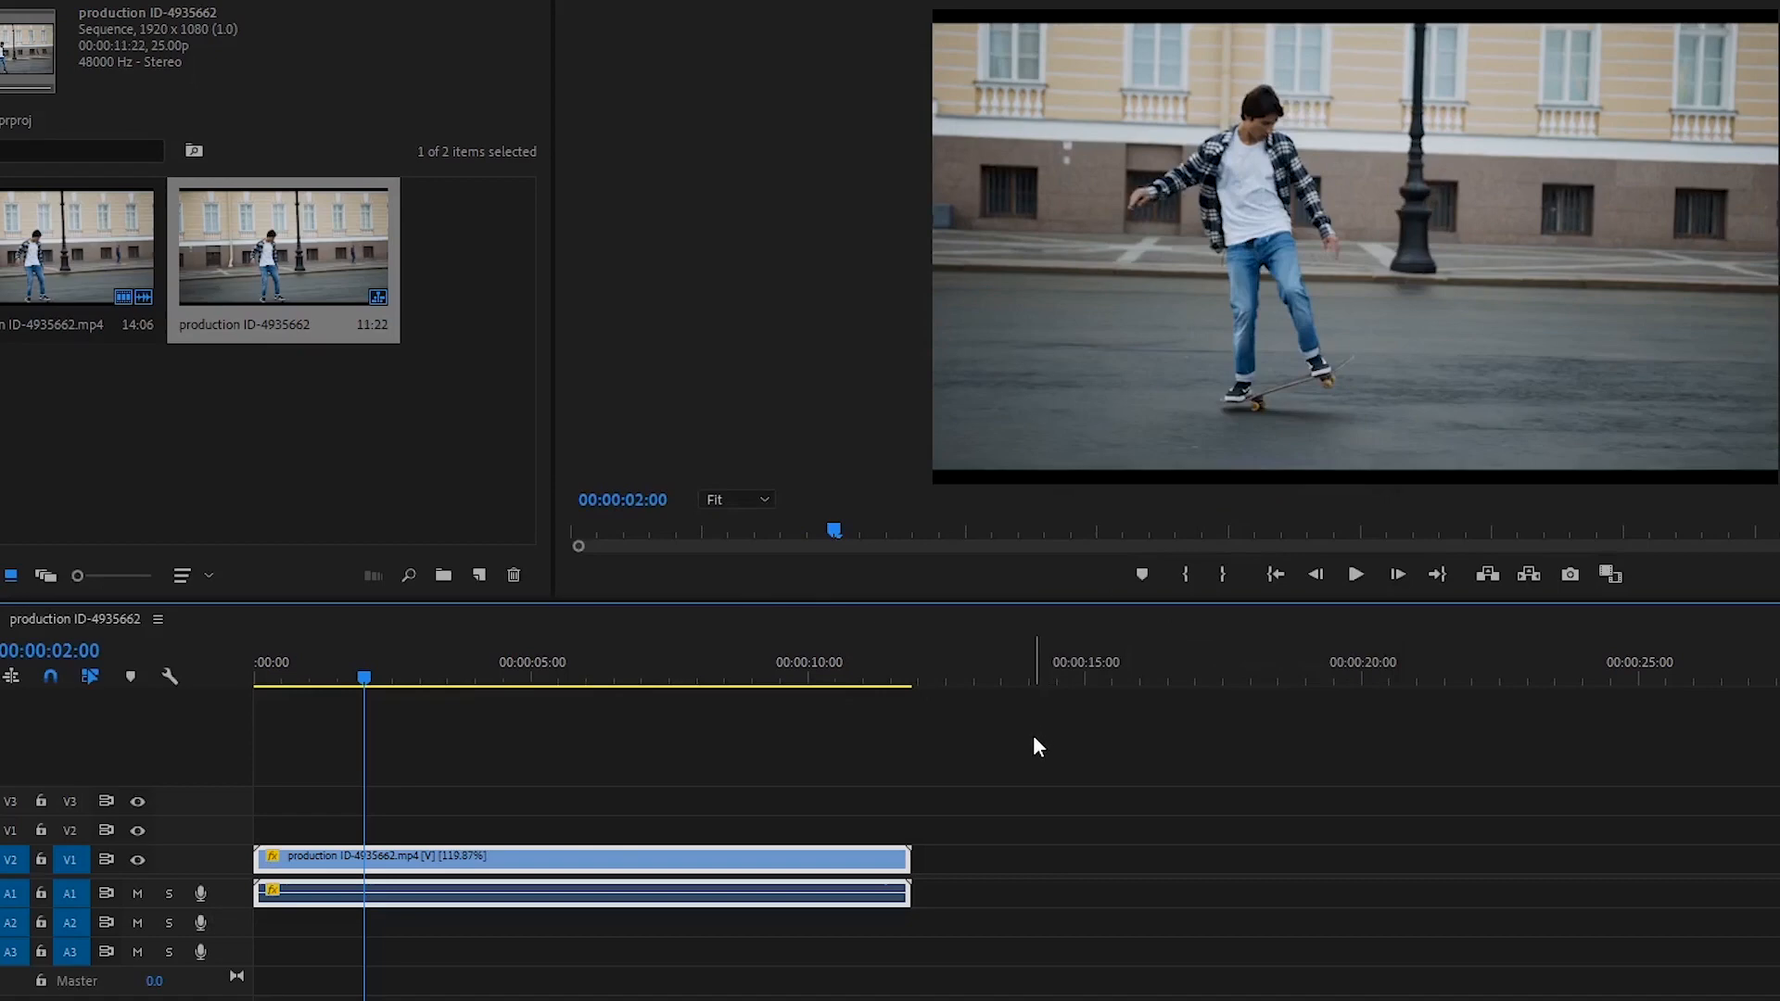
pyautogui.moveTo(362, 677); pyautogui.dragTo(231, 686)
pyautogui.press('space')
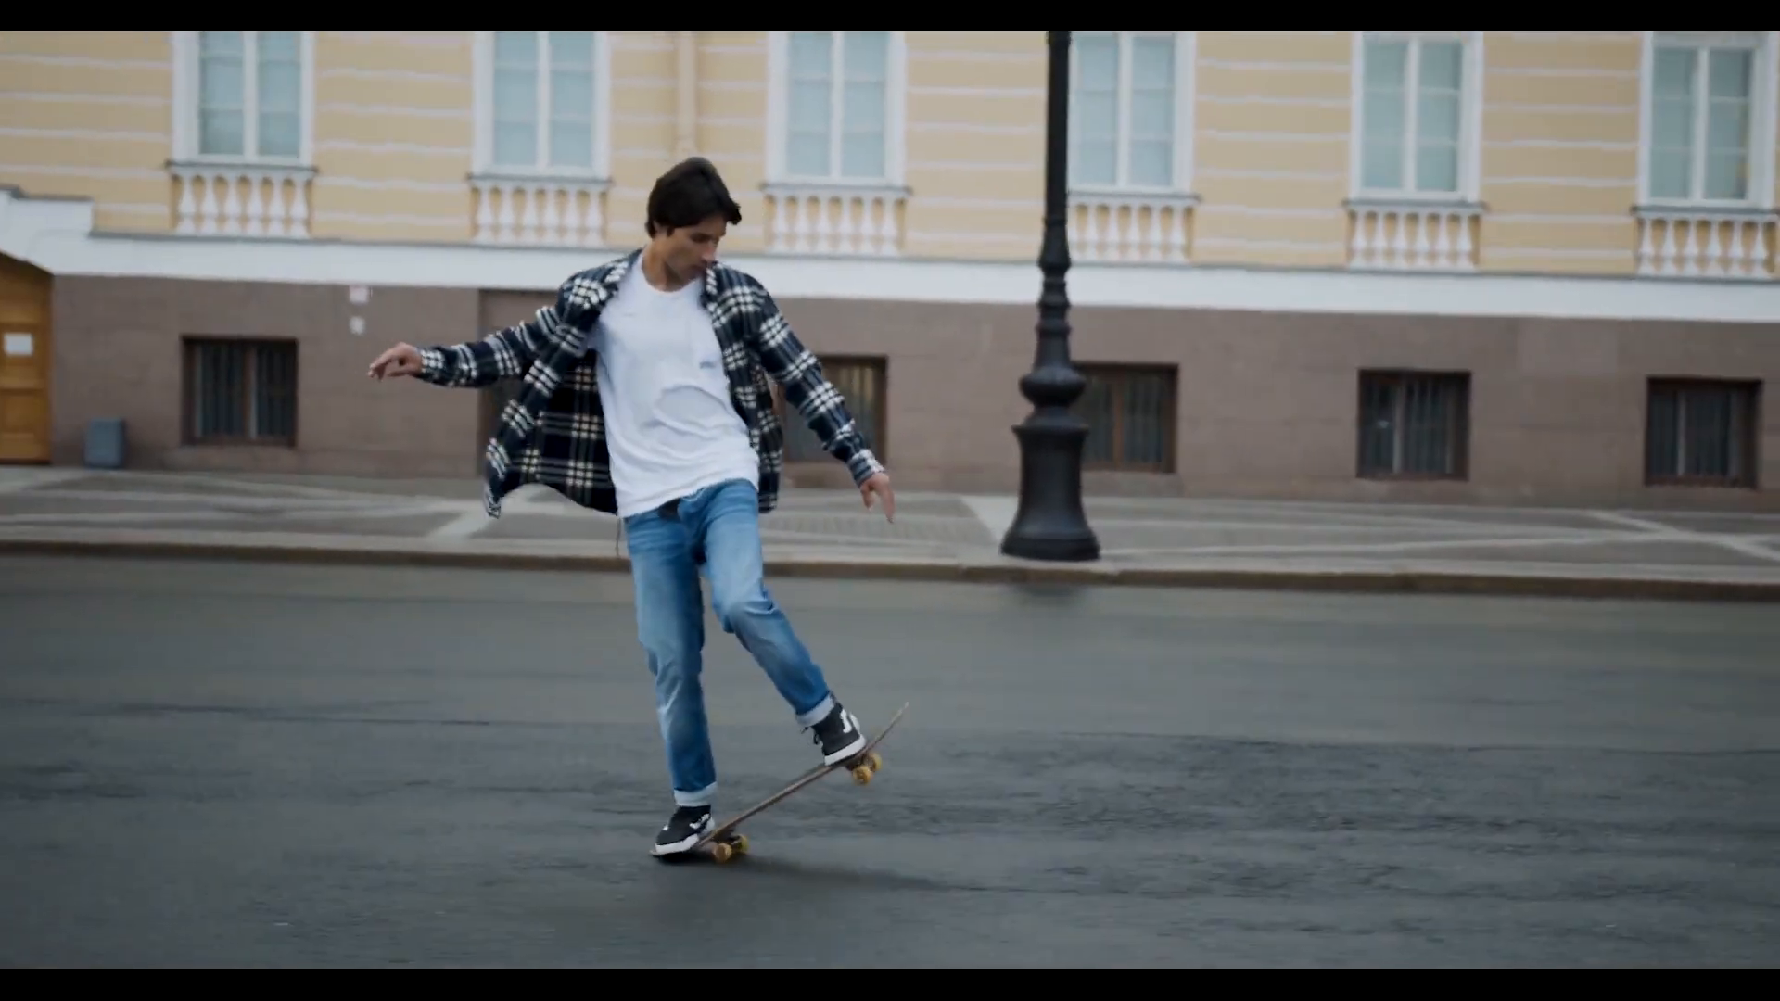
pyautogui.click(293, 676)
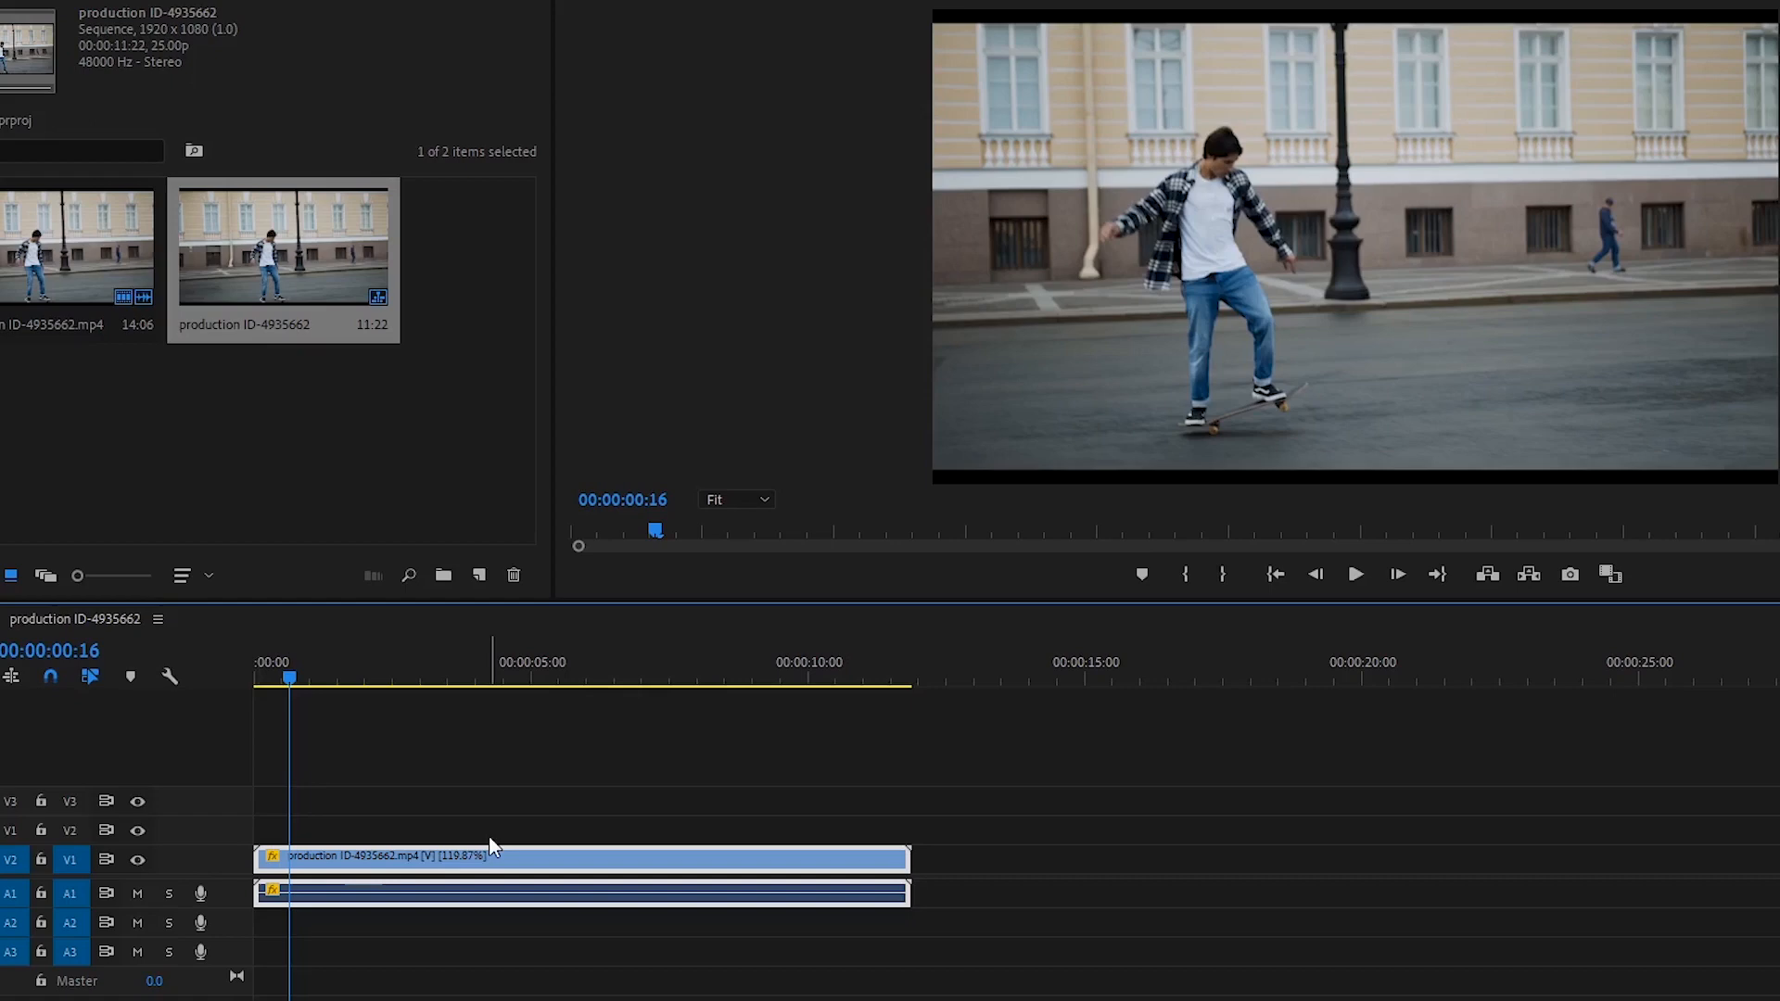
# Expand the clip's video track and show the clip's Time Remapping Speed keyframe line on the timeline.
pyautogui.doubleClick(203, 862)
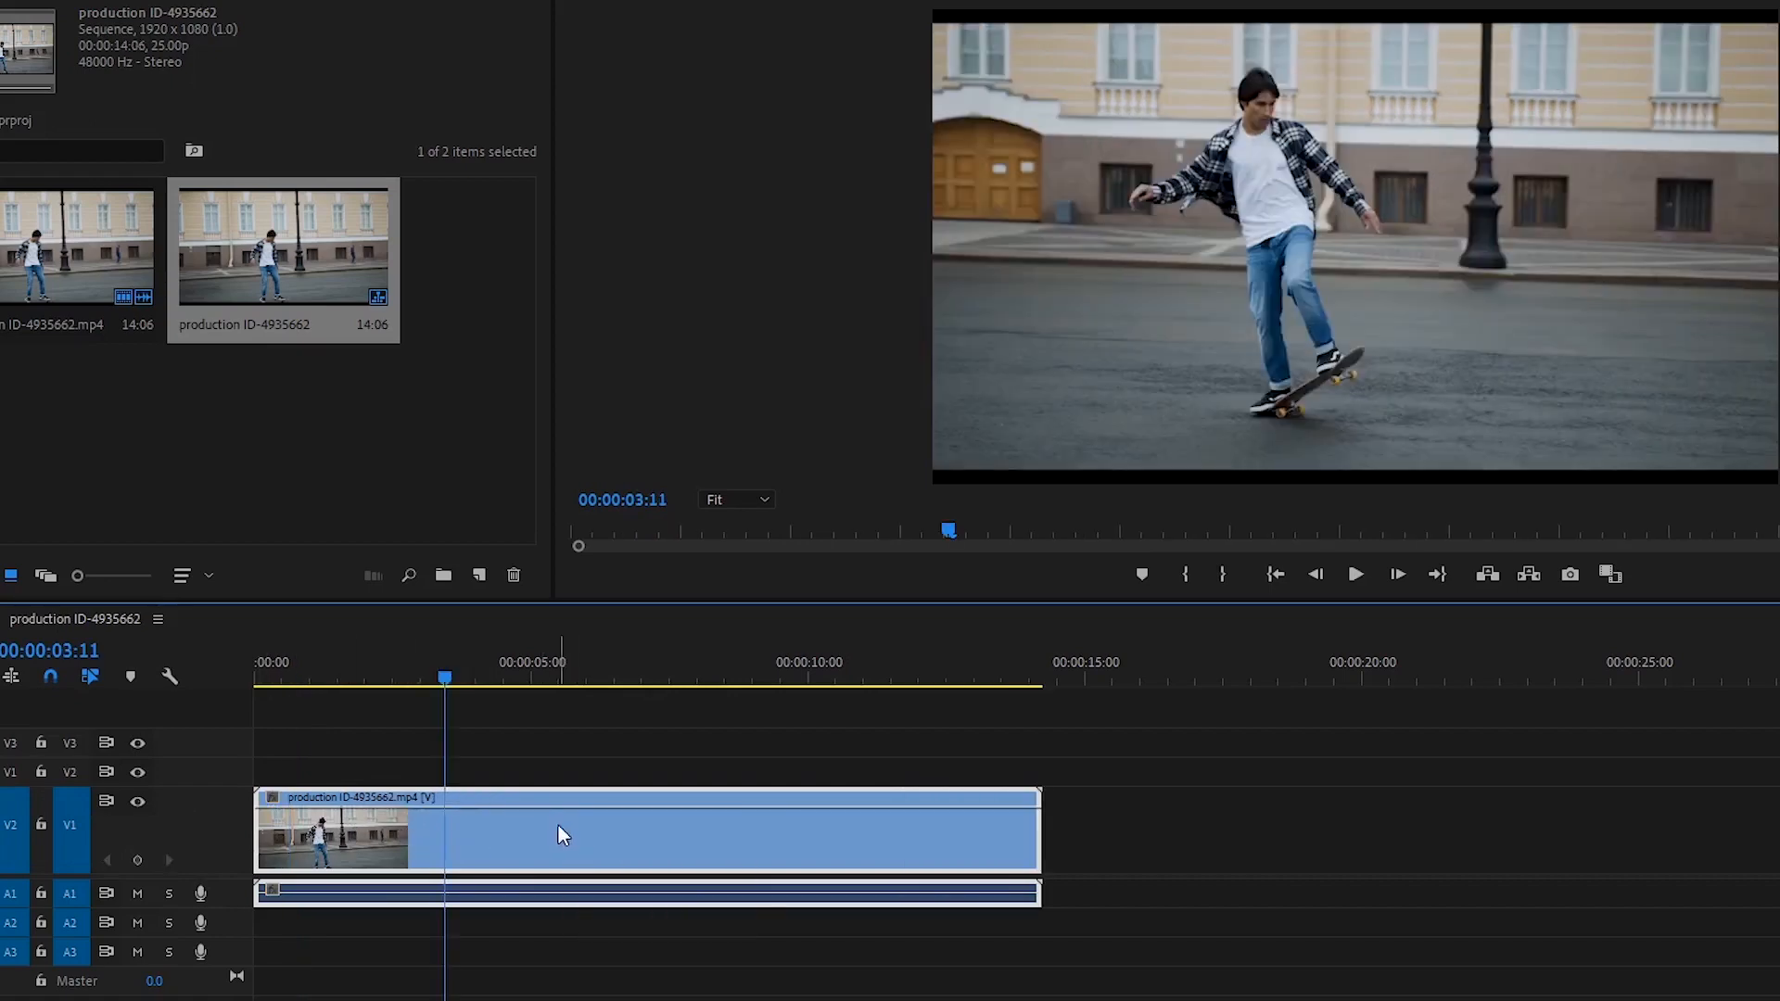
pyautogui.rightClick(562, 835)
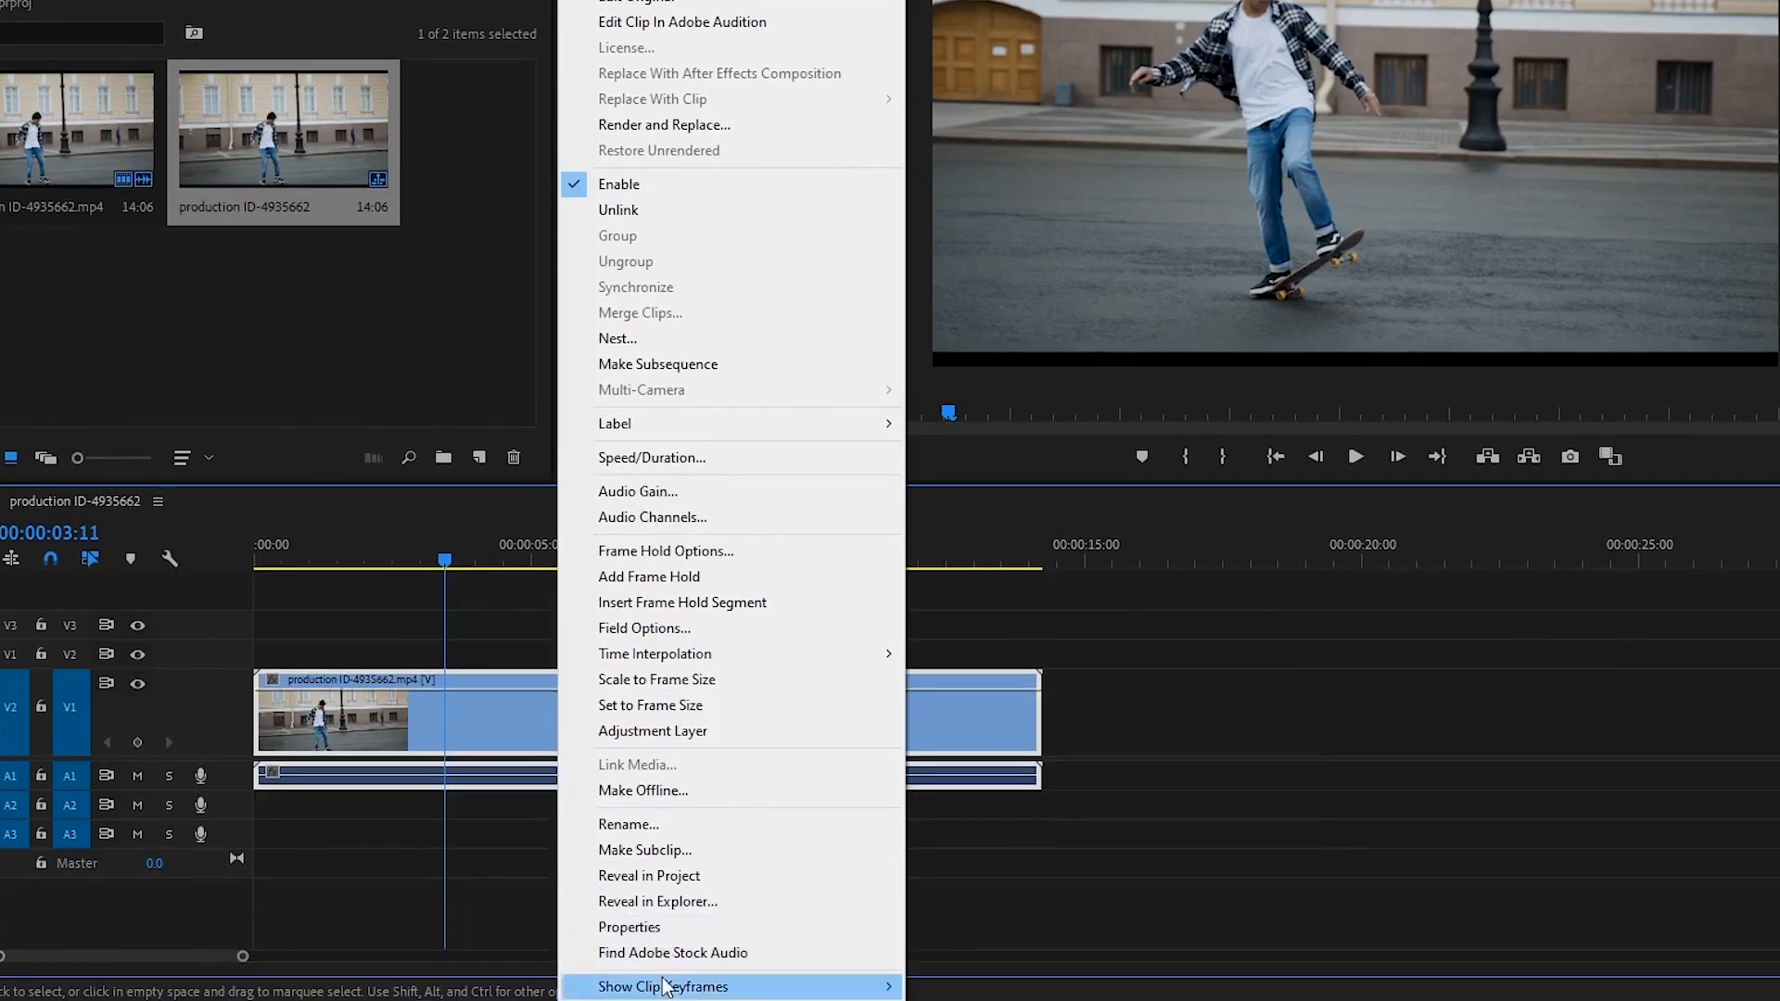
pyautogui.moveTo(657, 988)
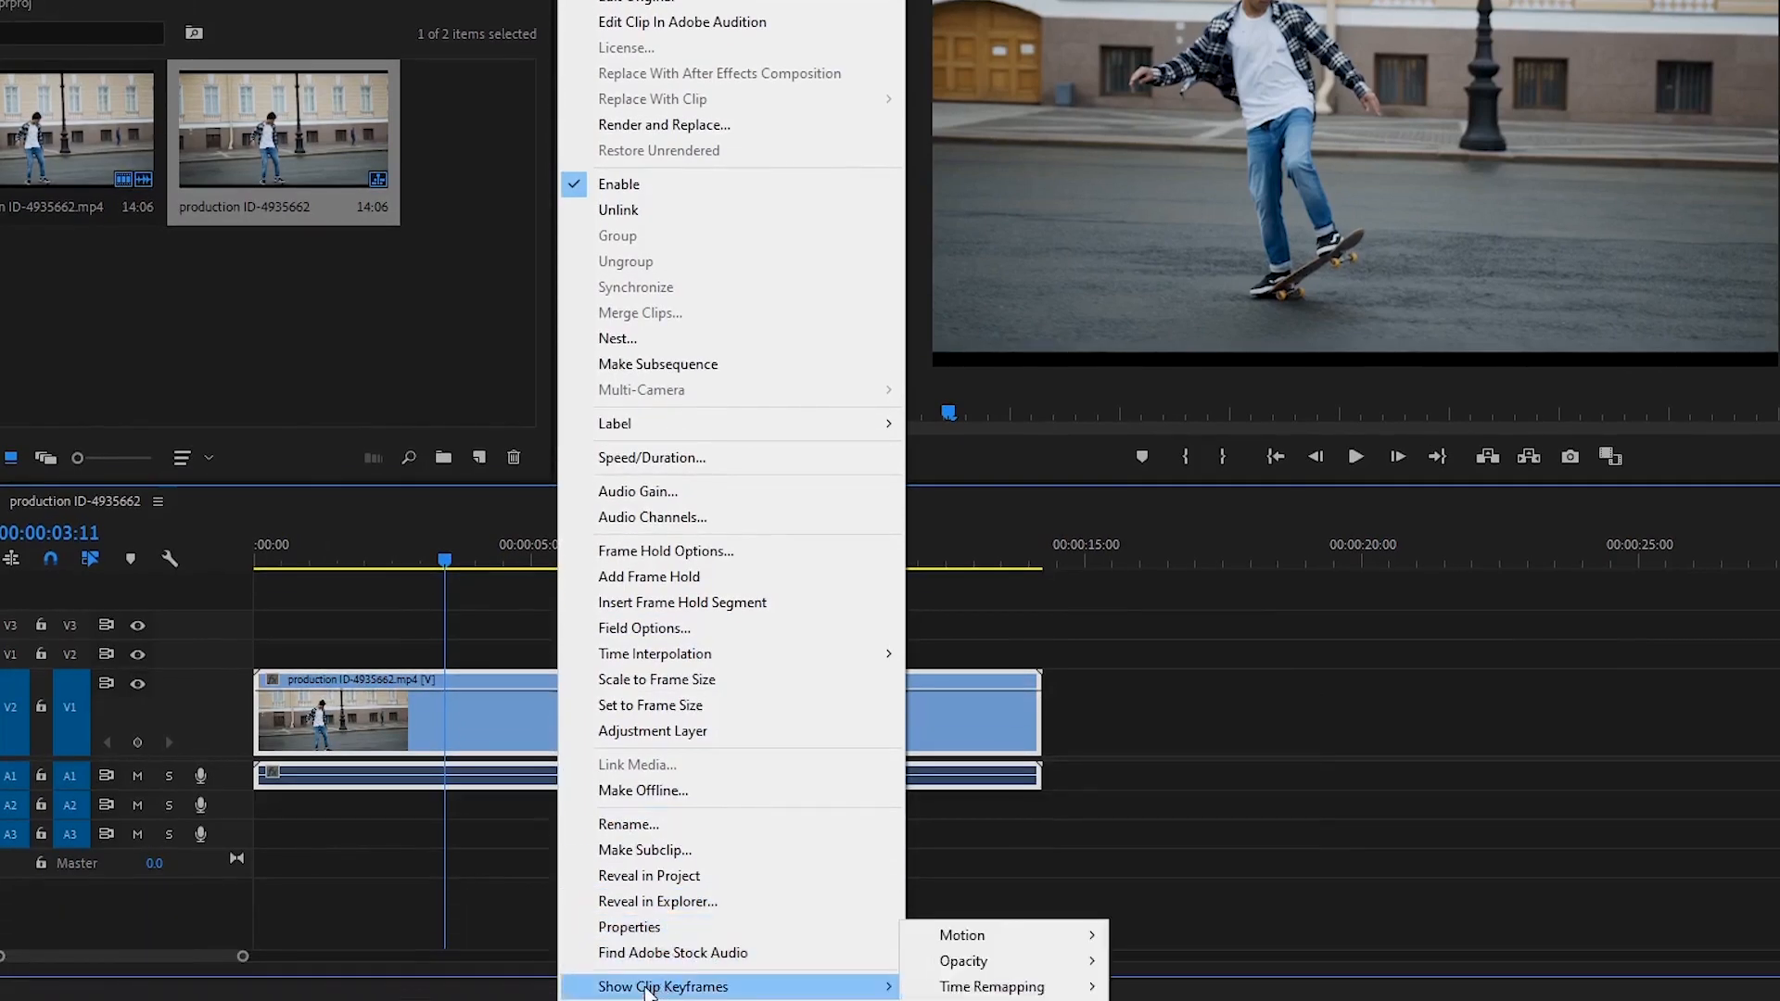
pyautogui.moveTo(989, 988)
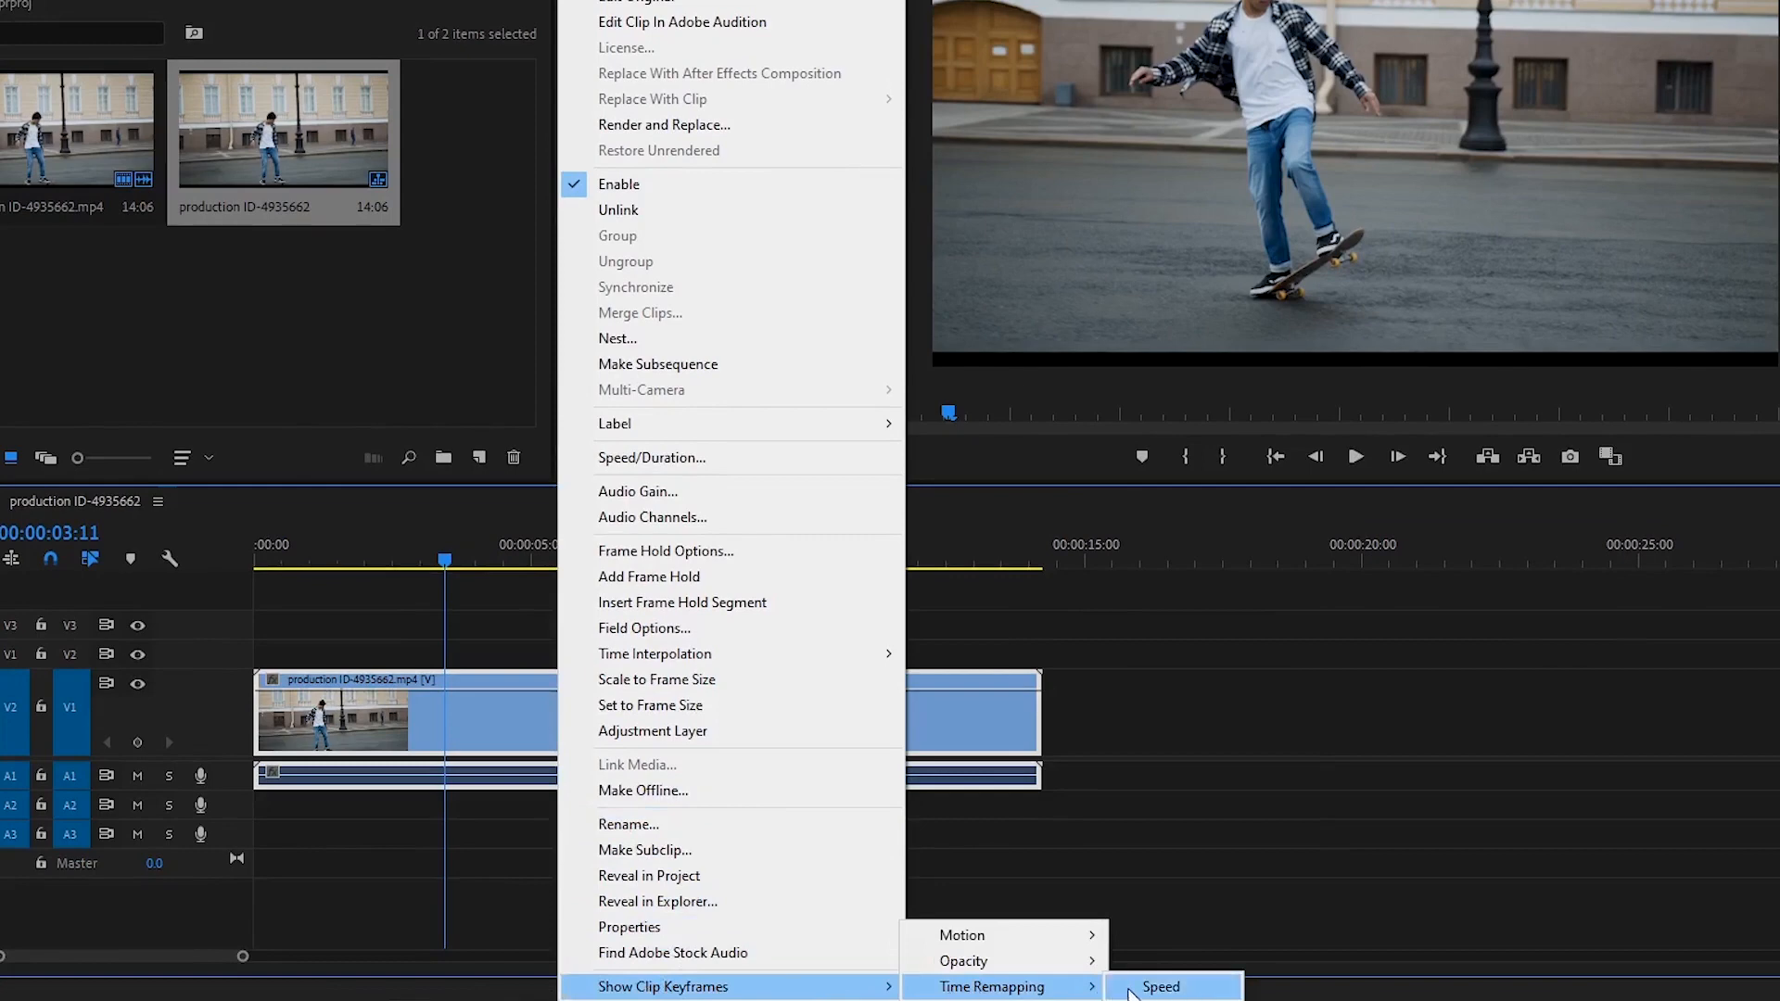
pyautogui.click(1159, 986)
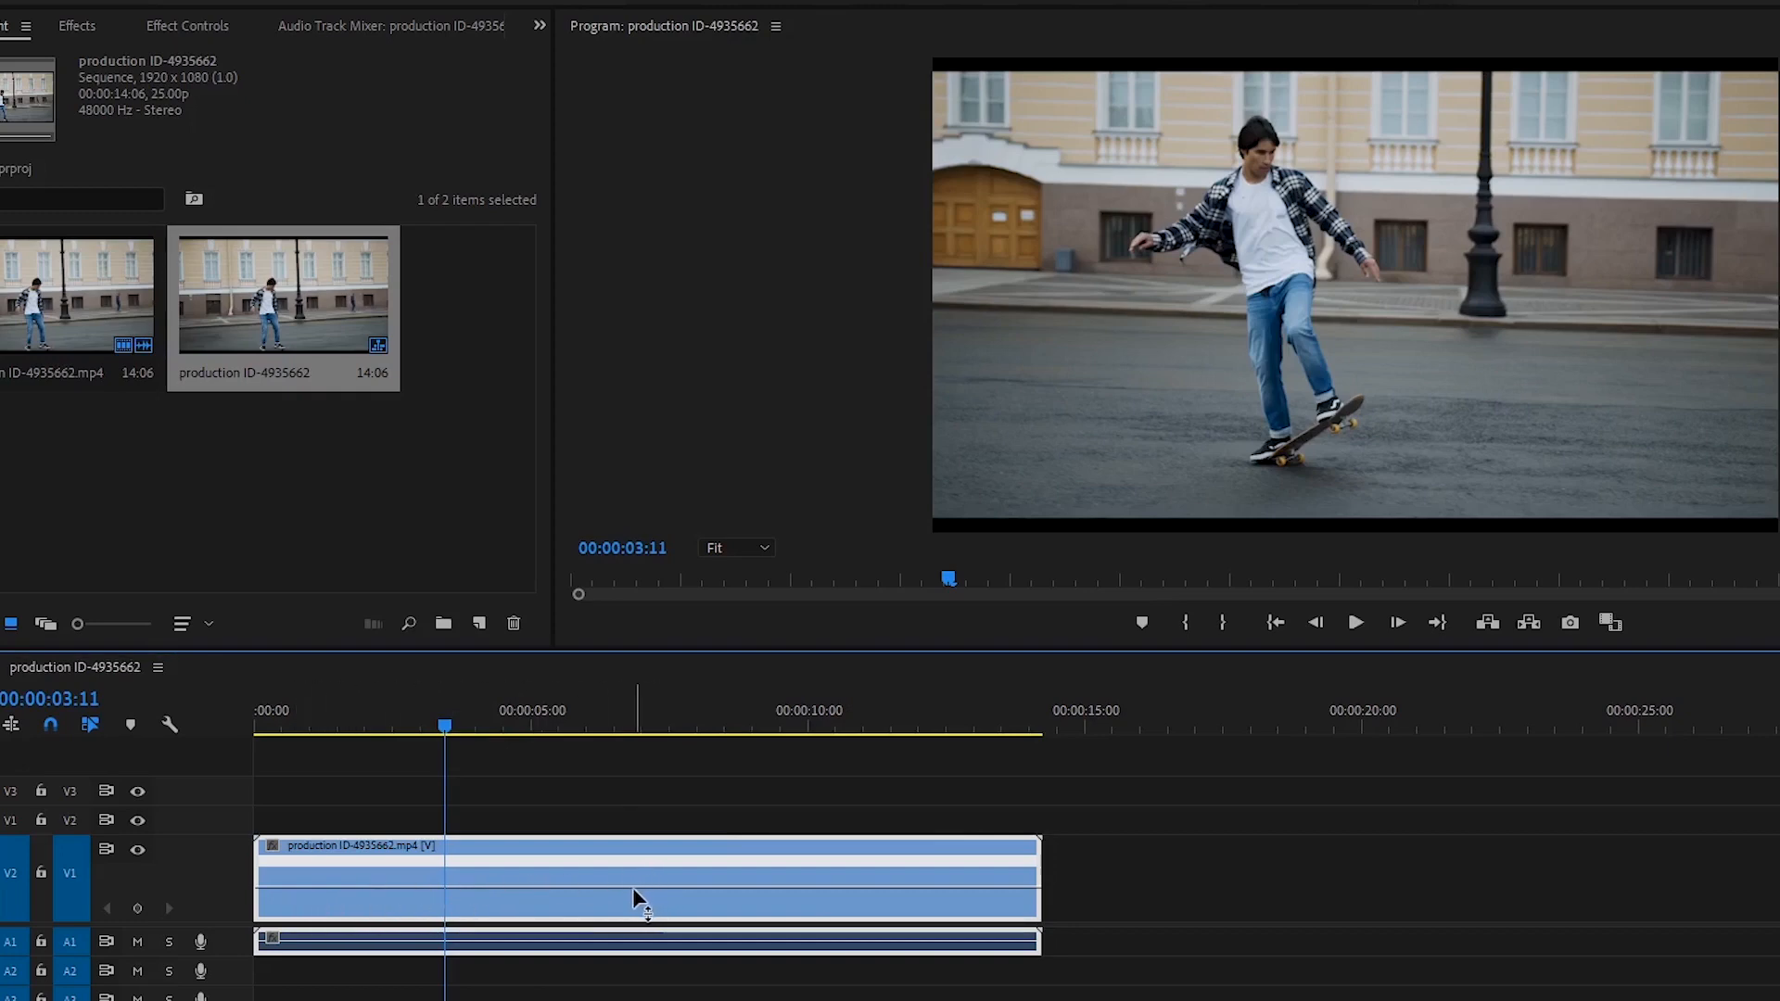
pyautogui.moveTo(633, 888)
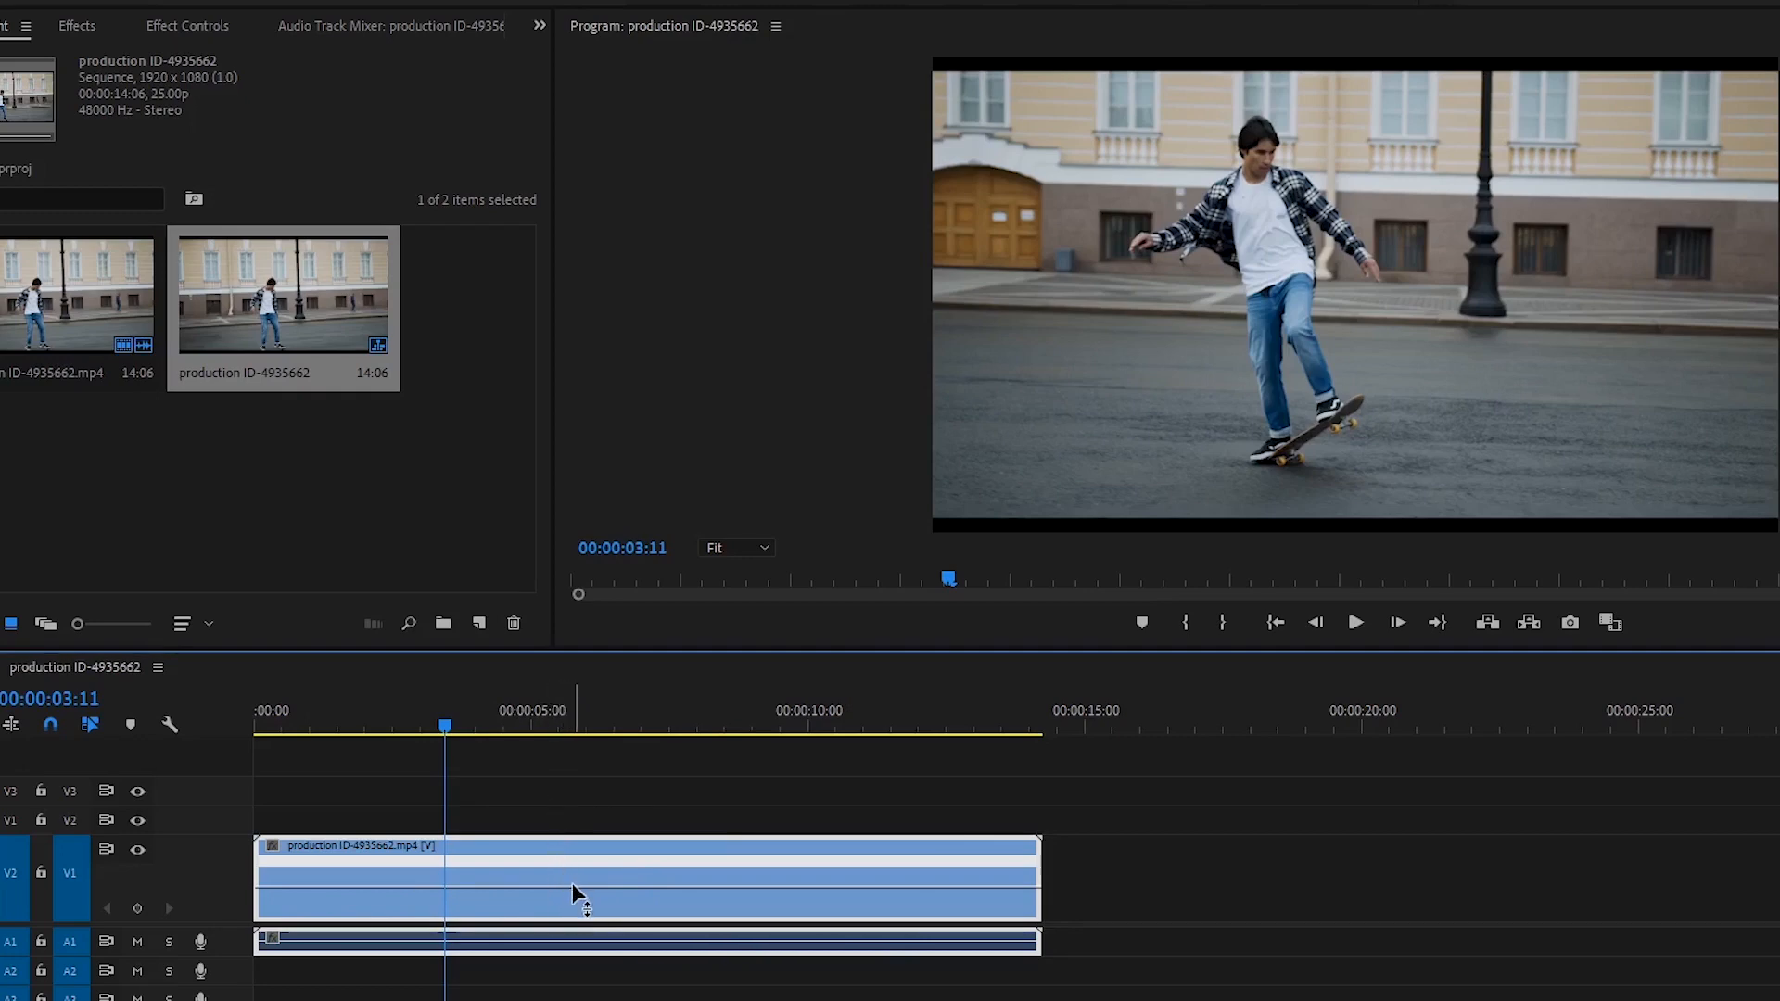
# Try different fast playback rates by adjusting the clip's speed line, ending at 253%.
pyautogui.moveTo(575, 887); pyautogui.dragTo(574, 876)
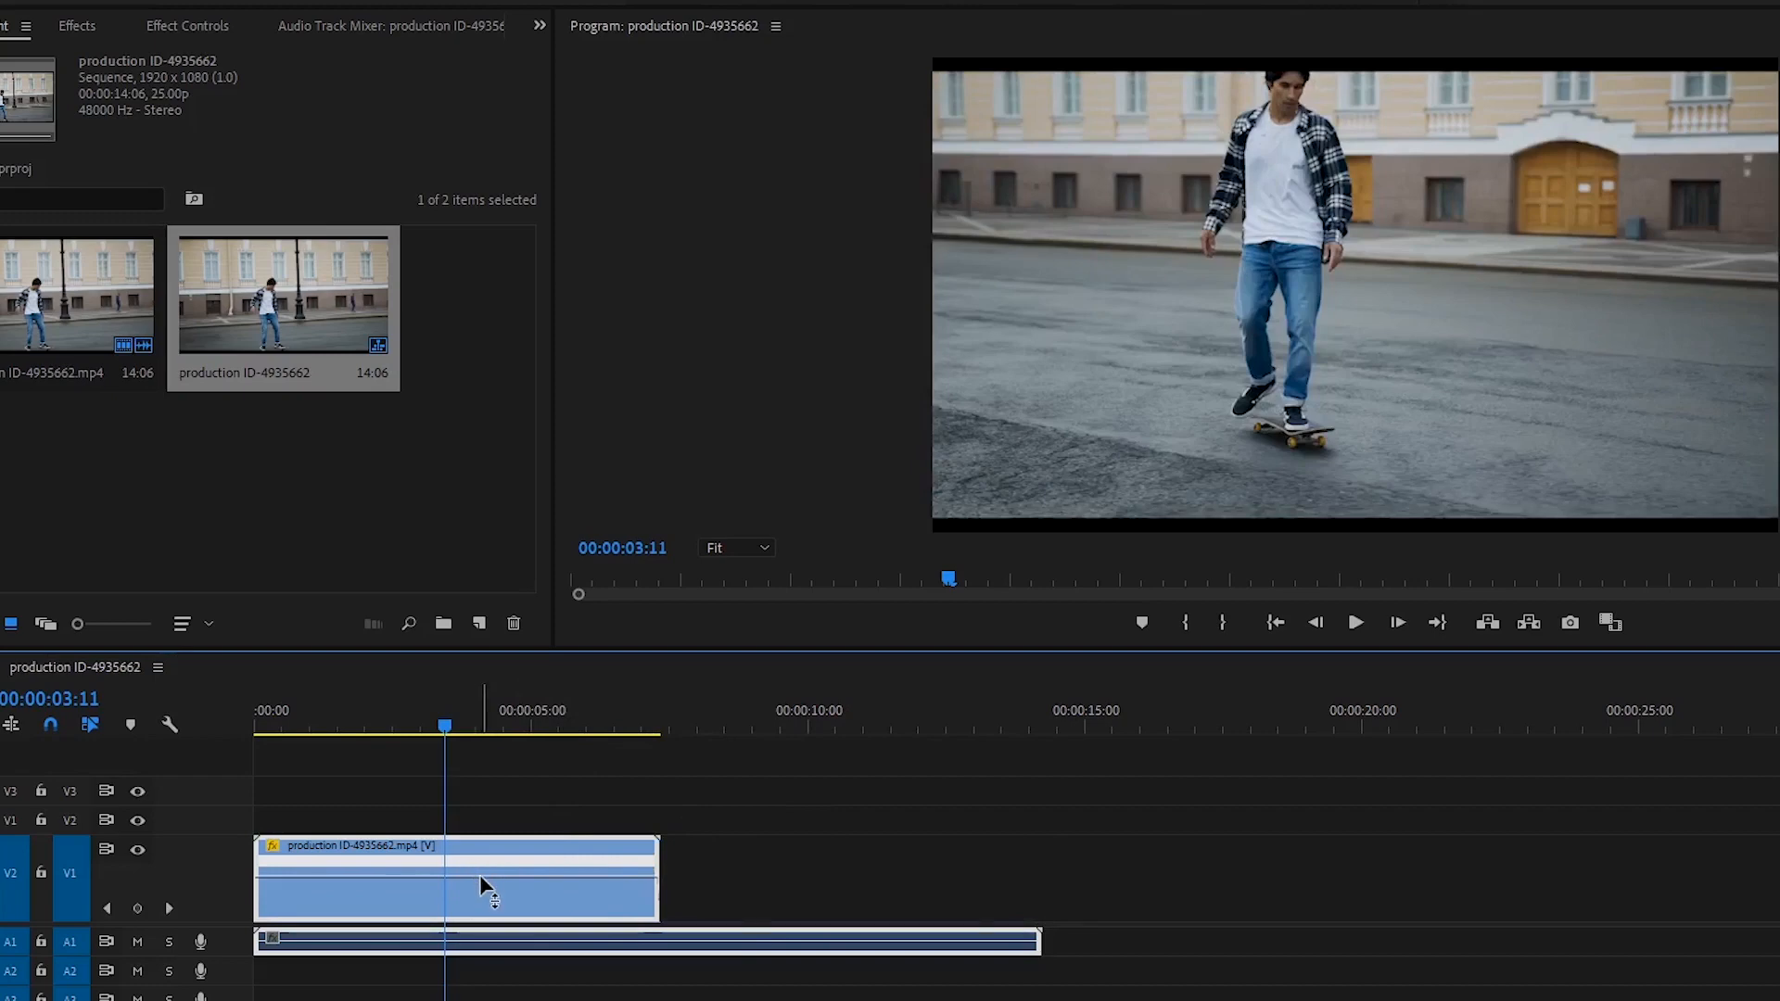
pyautogui.moveTo(480, 877); pyautogui.dragTo(491, 886)
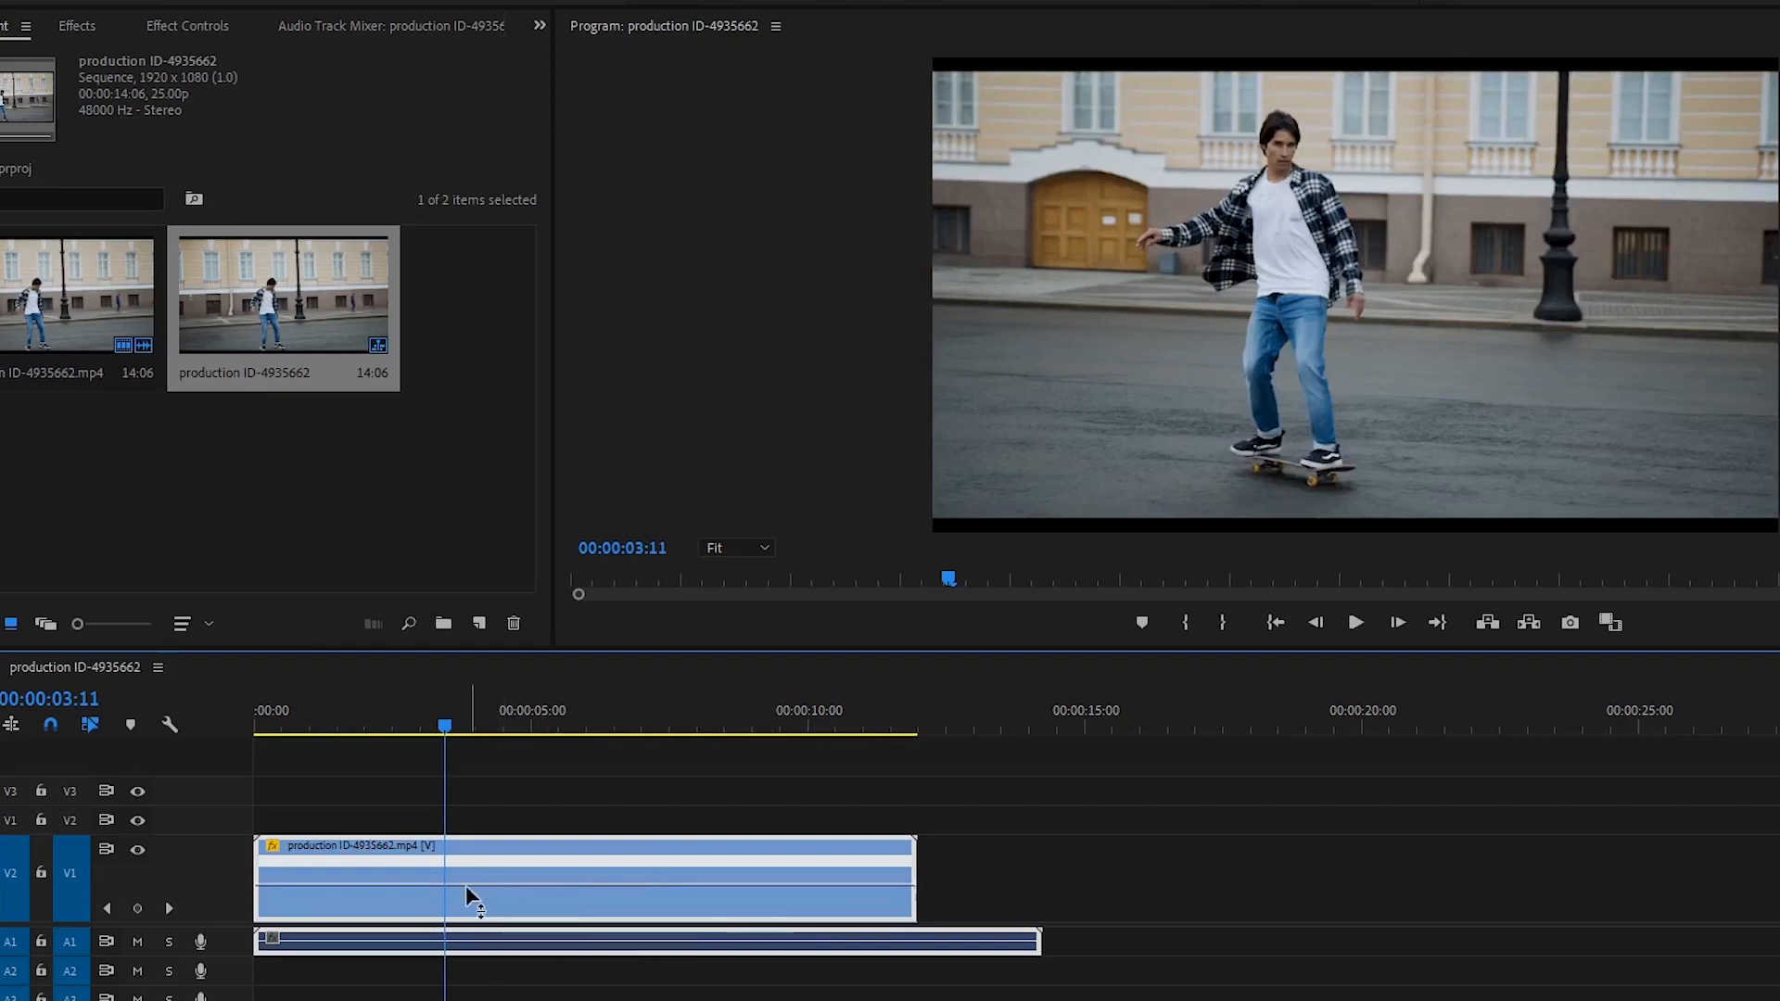
pyautogui.moveTo(459, 895); pyautogui.dragTo(459, 871)
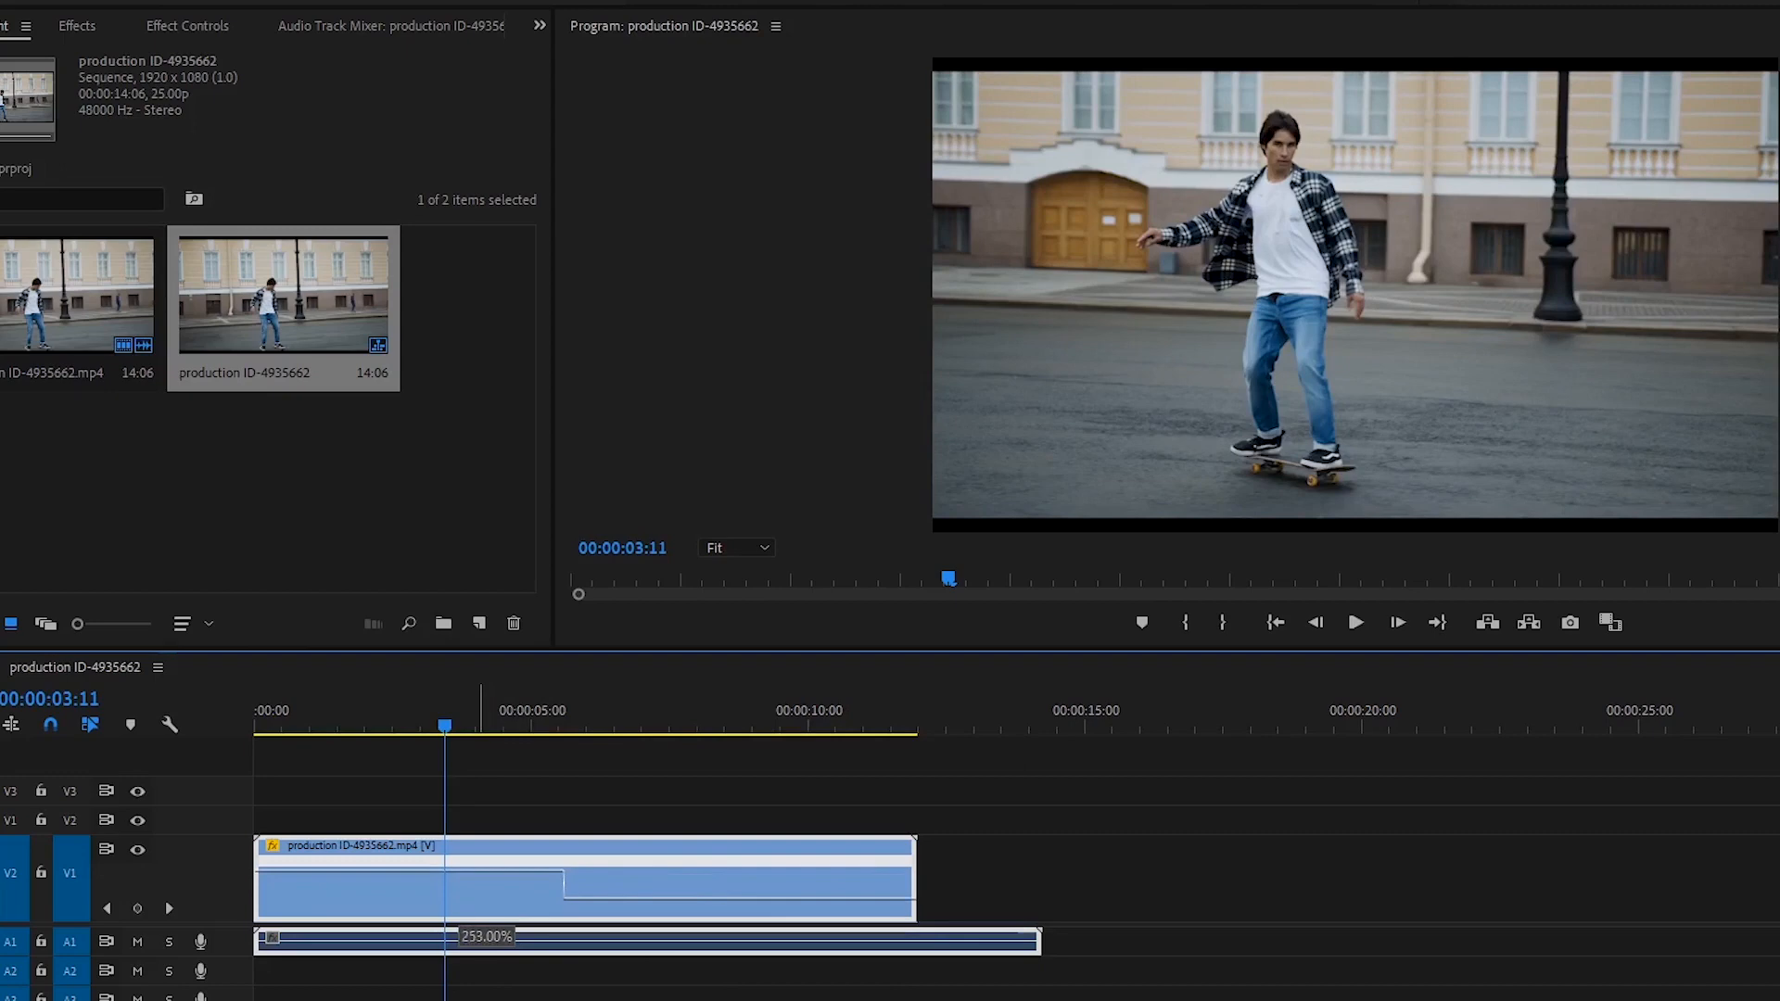
pyautogui.moveTo(459, 871); pyautogui.dragTo(459, 871)
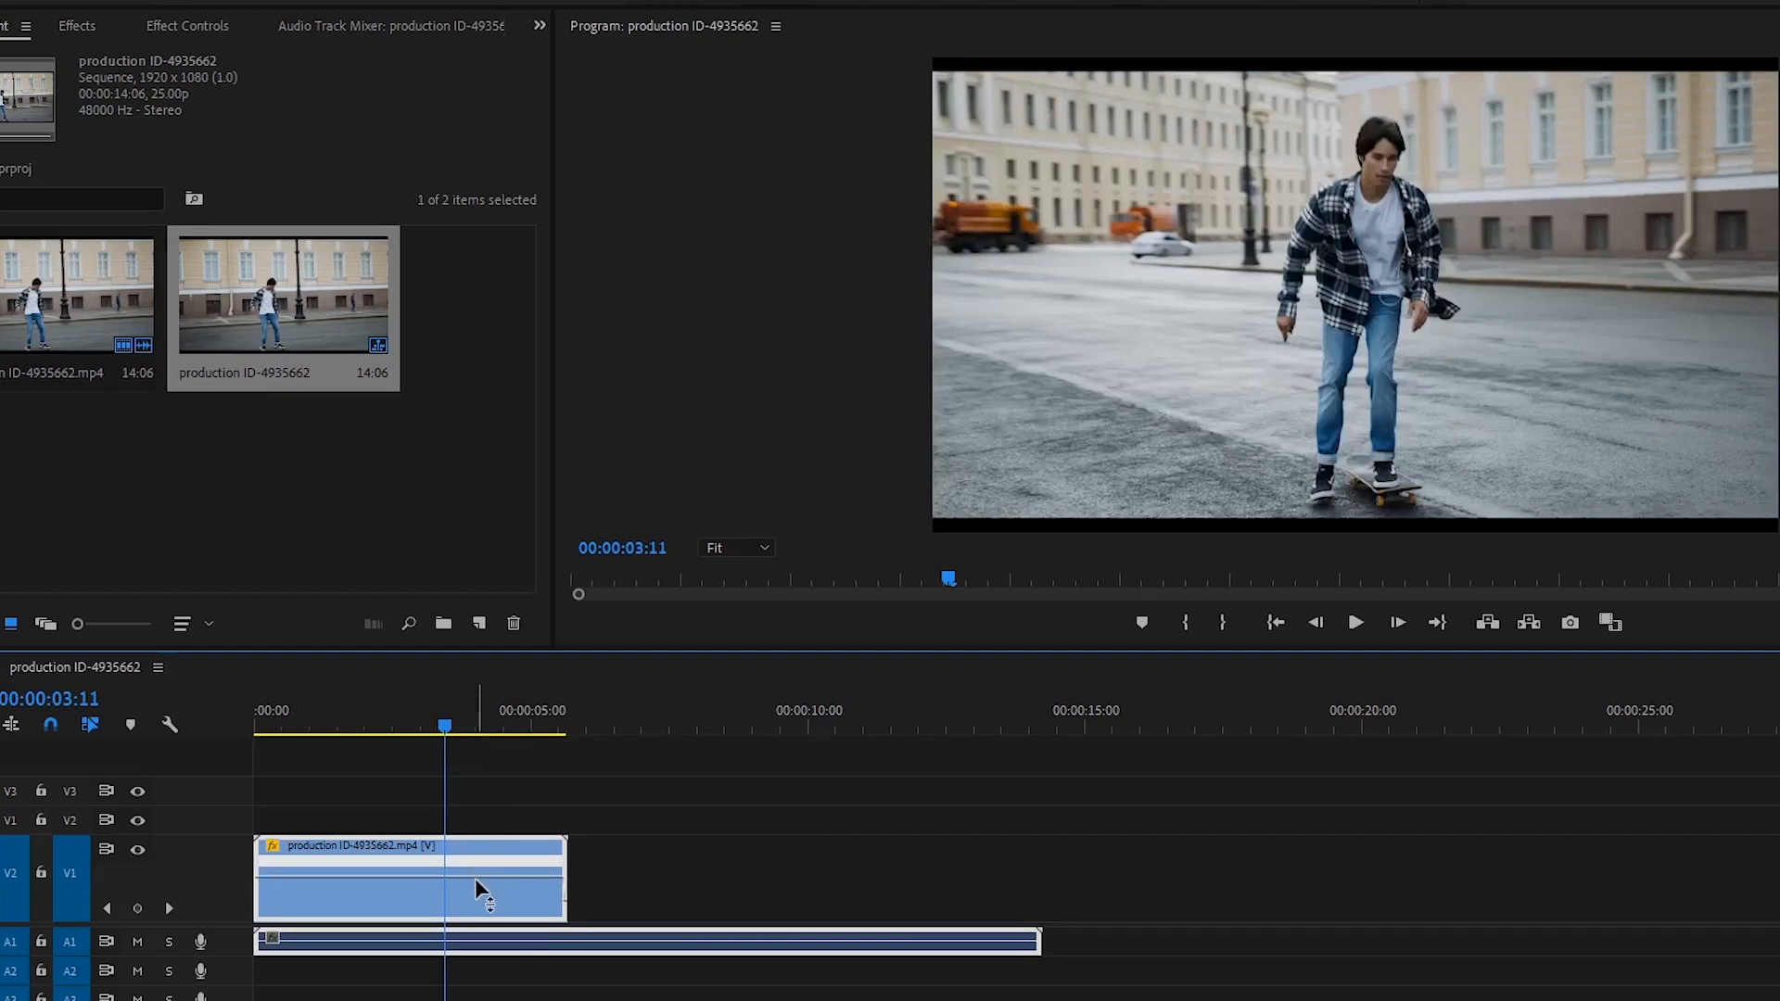
# Lower the clip's speed line until the video lasts about 19 seconds, and play the slowed clip from the start.
pyautogui.moveTo(469, 882); pyautogui.dragTo(469, 900)
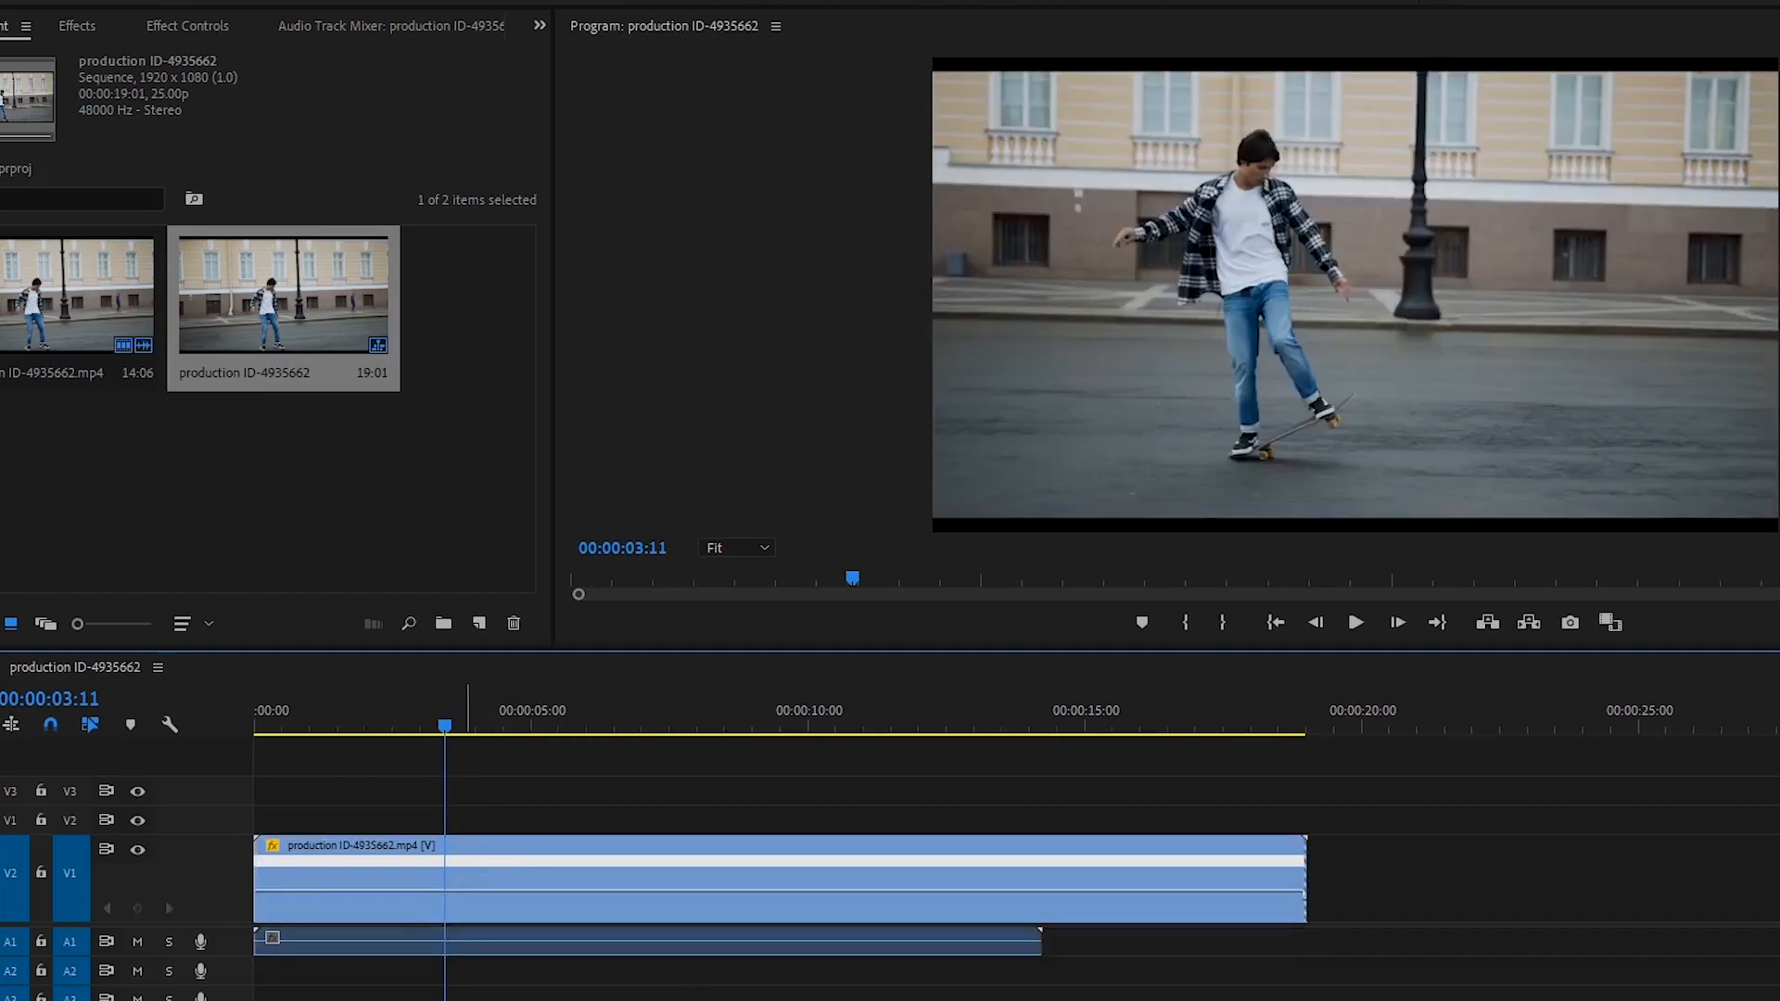
pyautogui.moveTo(311, 728); pyautogui.dragTo(238, 728)
pyautogui.press('space')
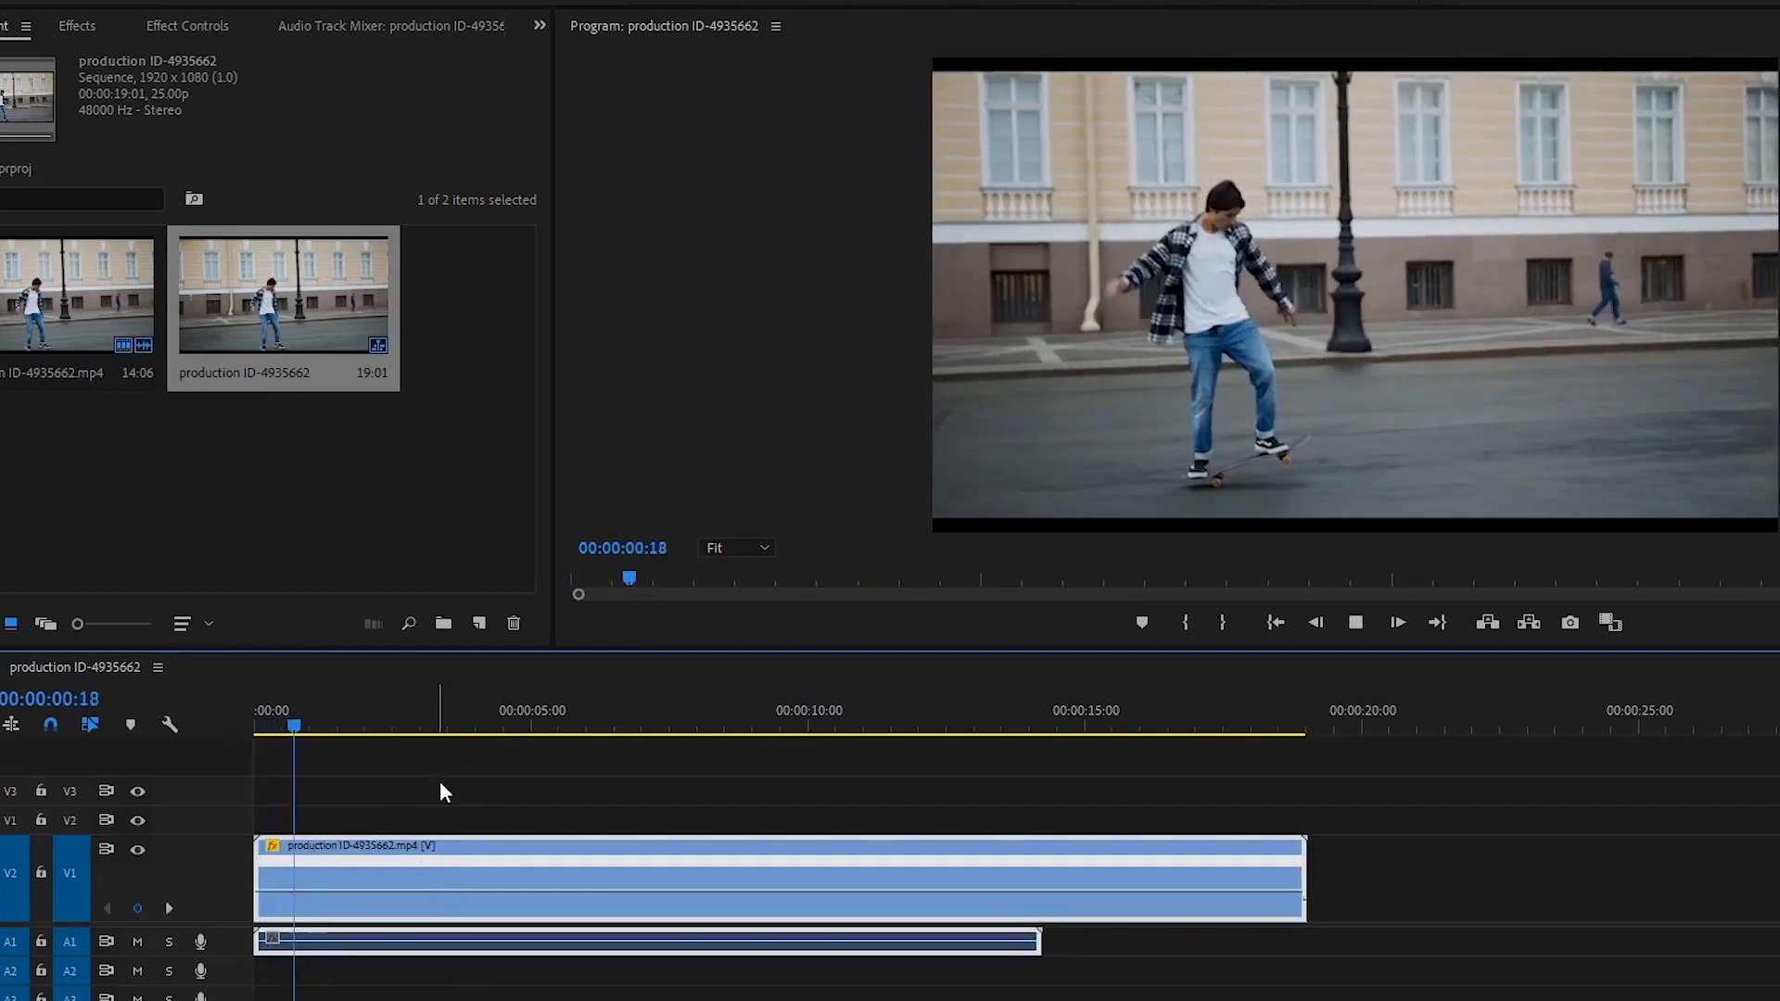